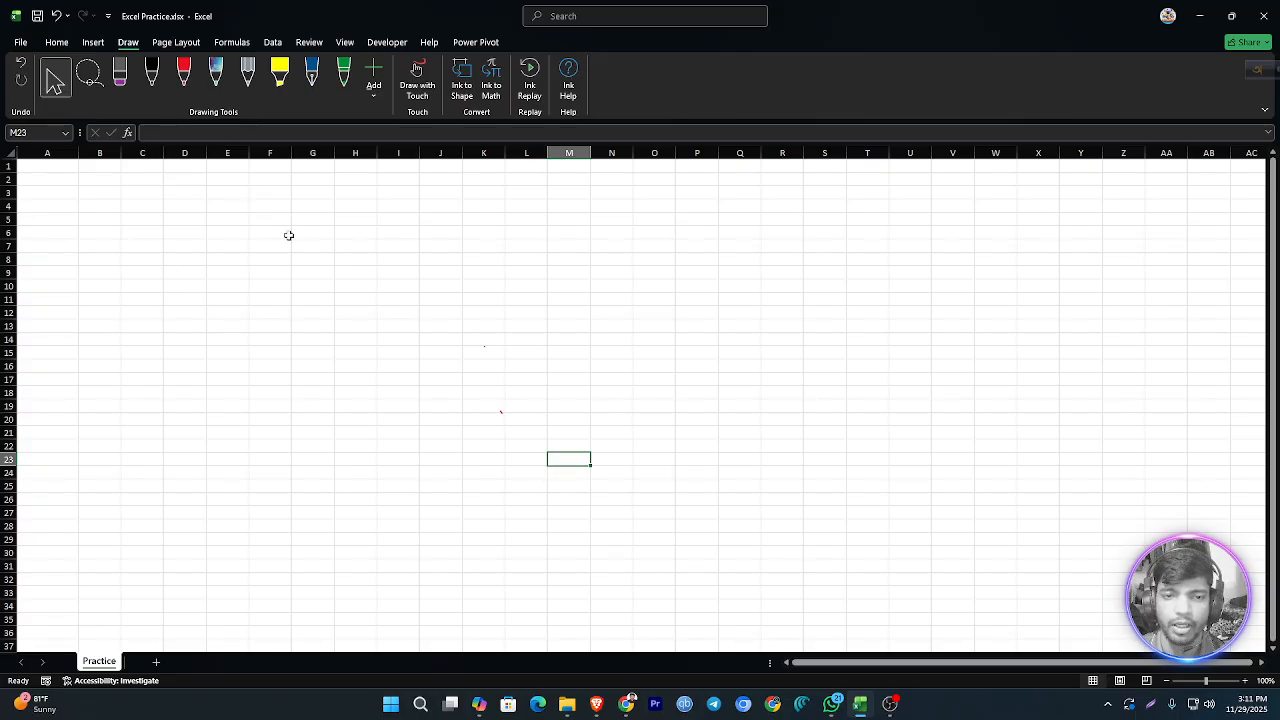
# Step: Switch to Chrome and search Google for "populatin" in a new tab
pyautogui.click(272, 43)
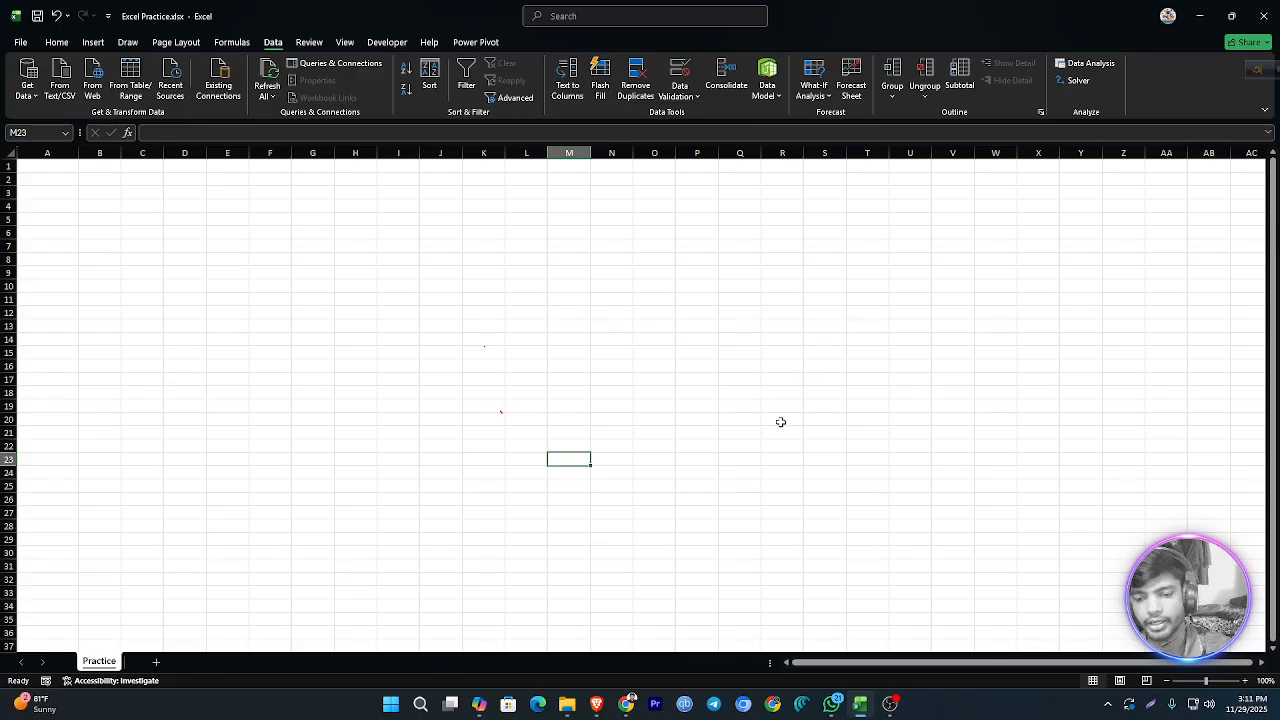
pyautogui.moveTo(626, 704)
pyautogui.click(642, 610)
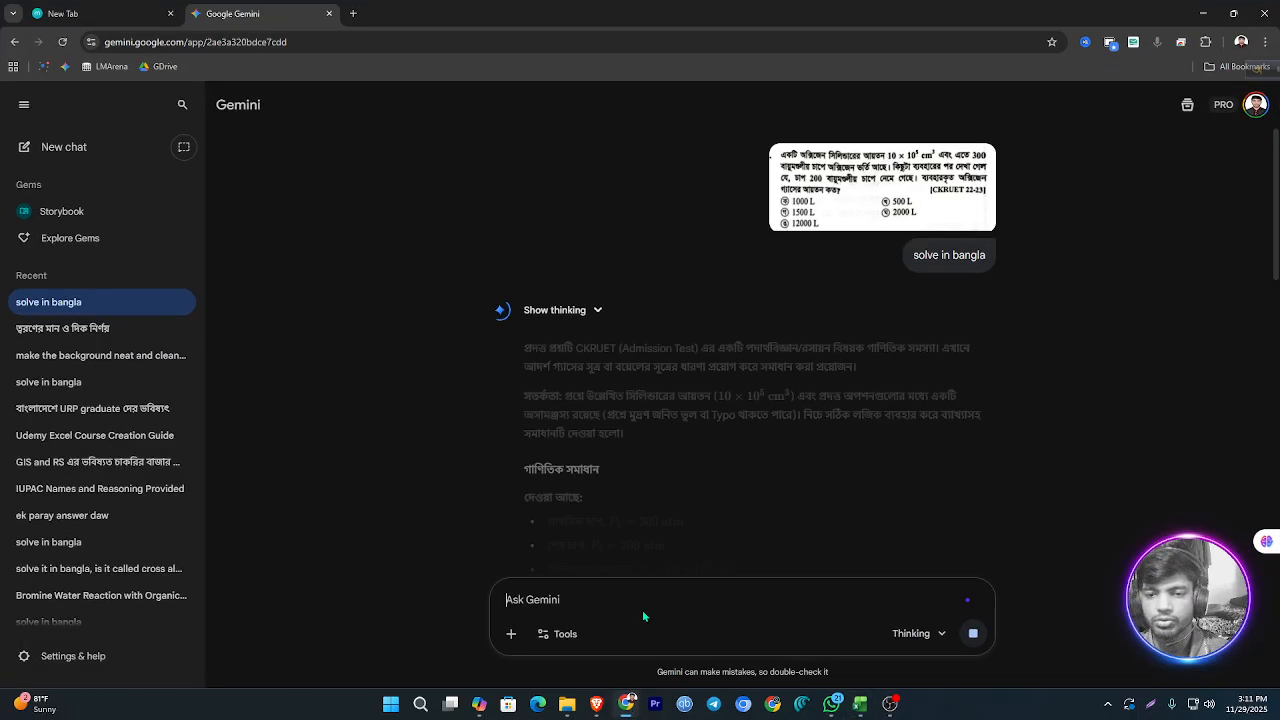
pyautogui.click(353, 13)
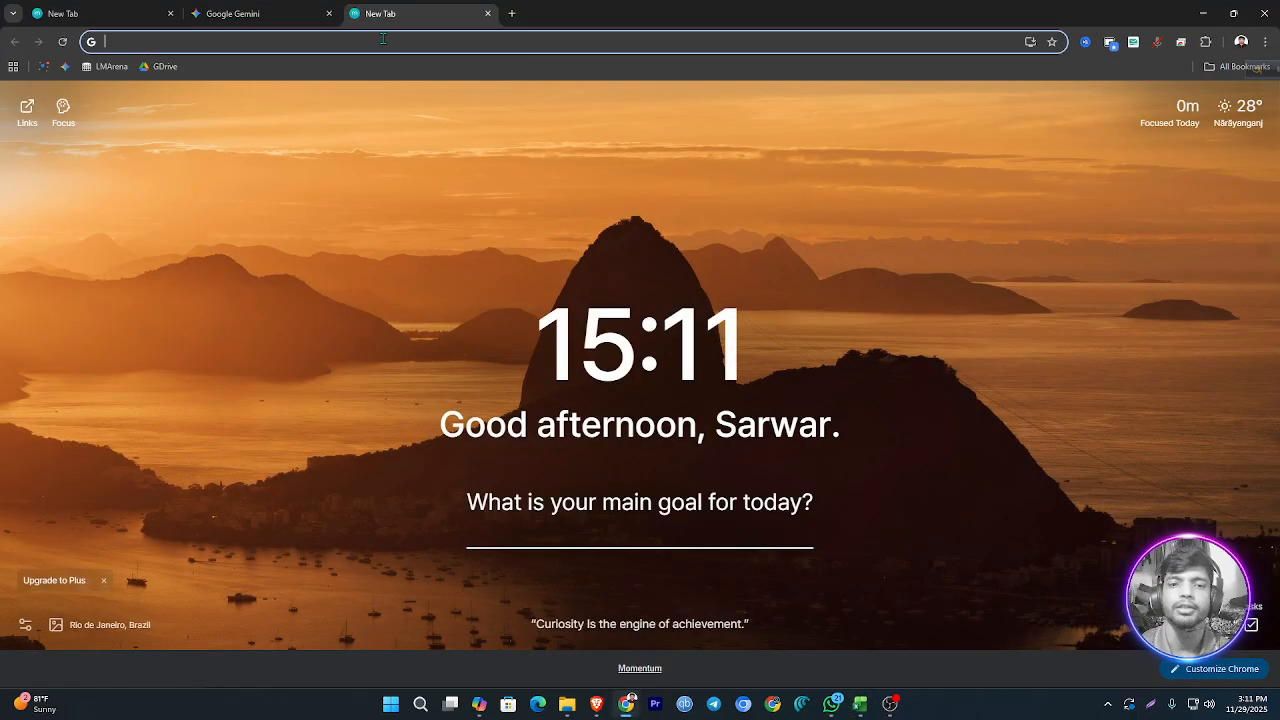
pyautogui.click(382, 38)
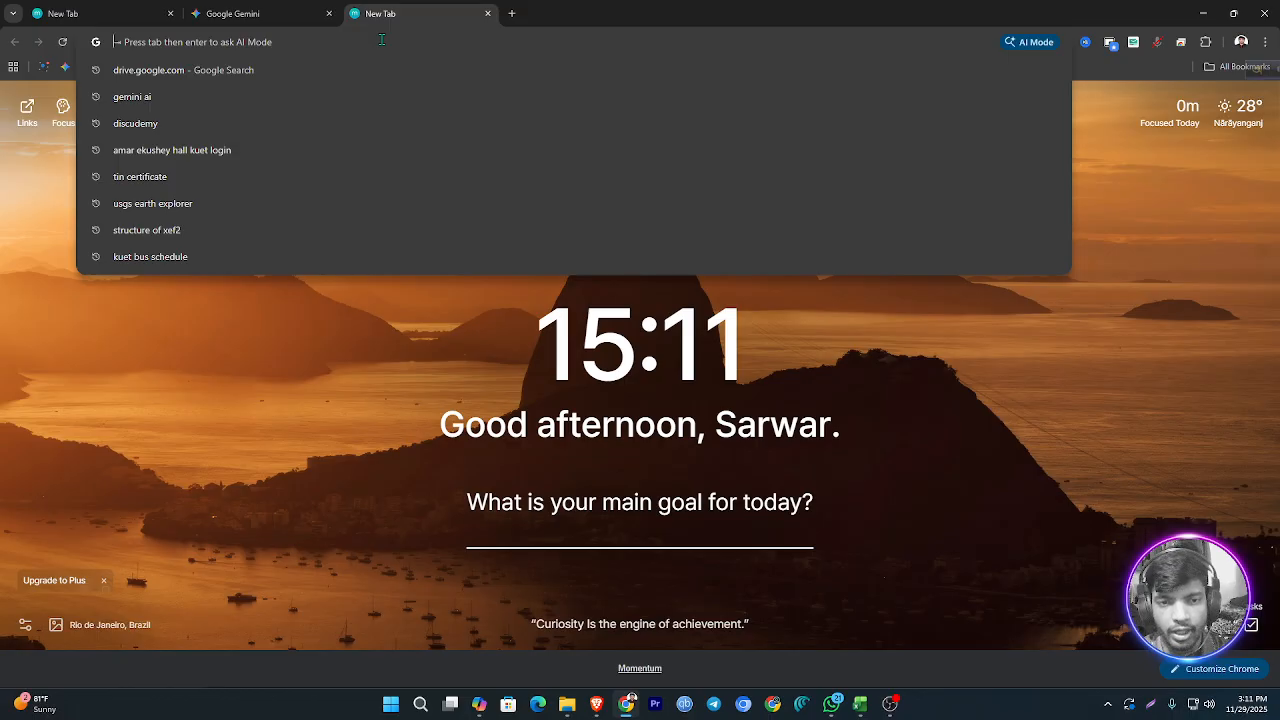
pyautogui.write('p')
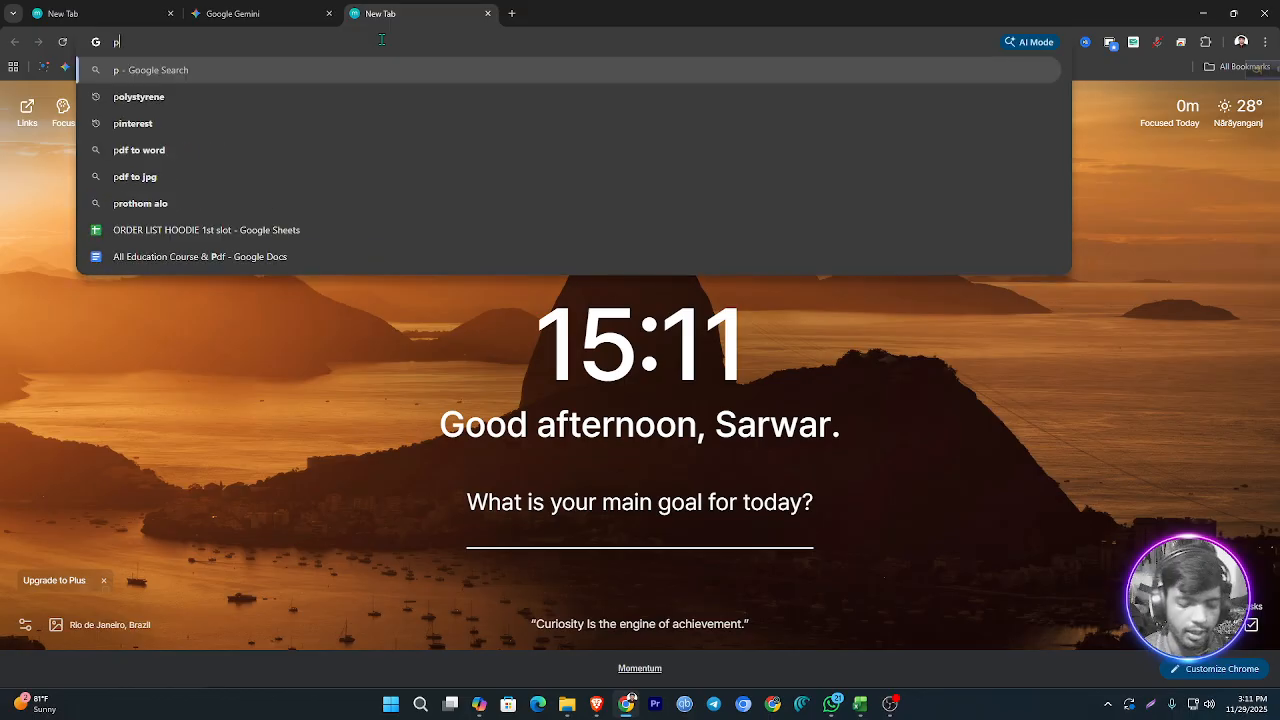
pyautogui.write('op')
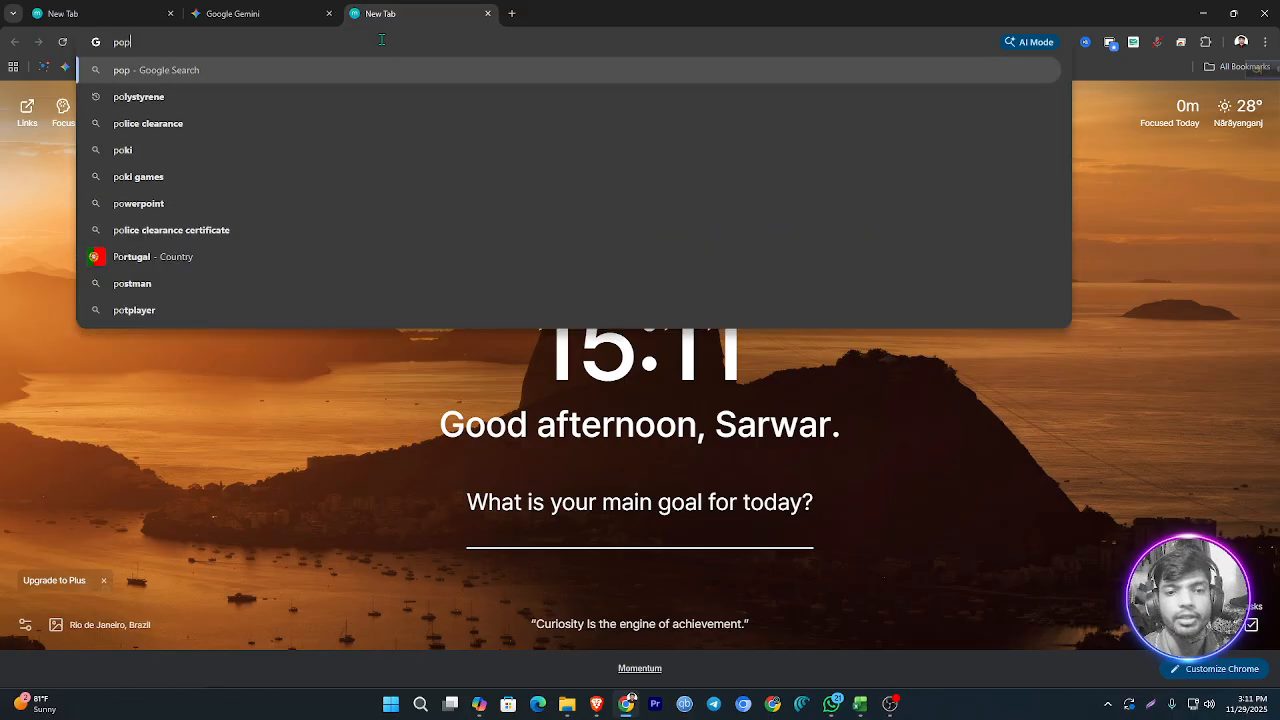
pyautogui.write('ulatin')
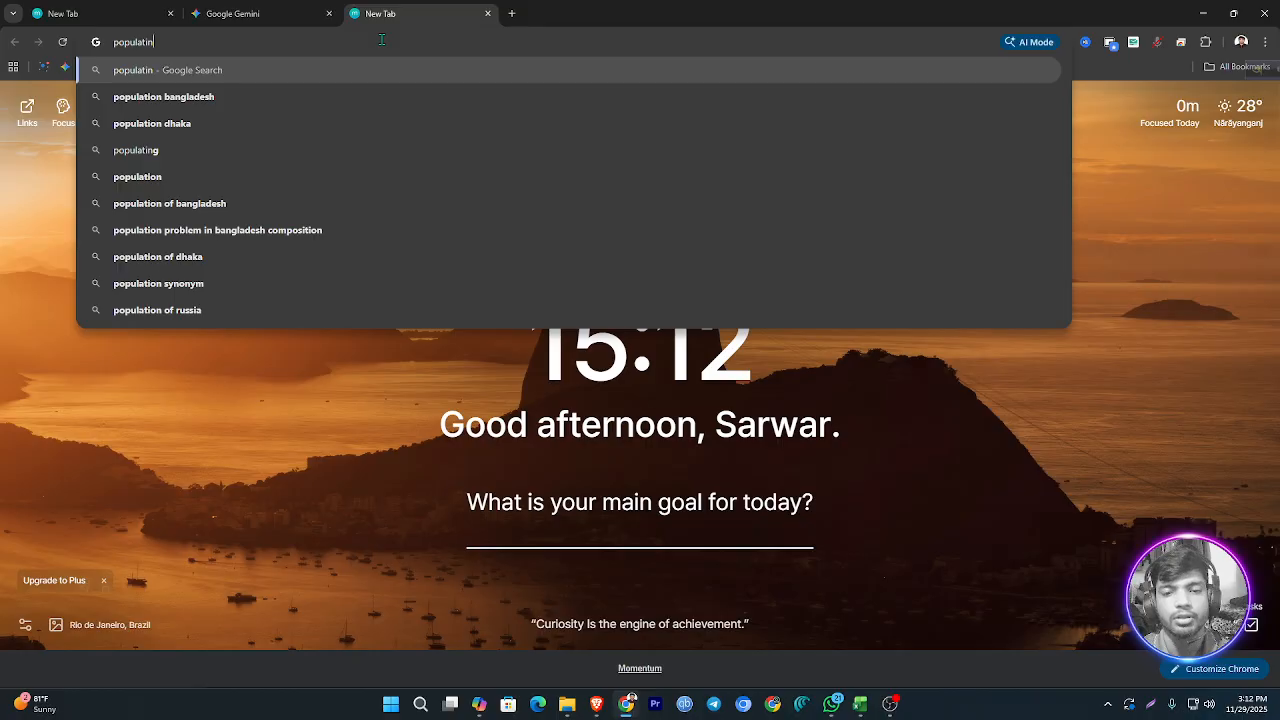
pyautogui.press('Return')
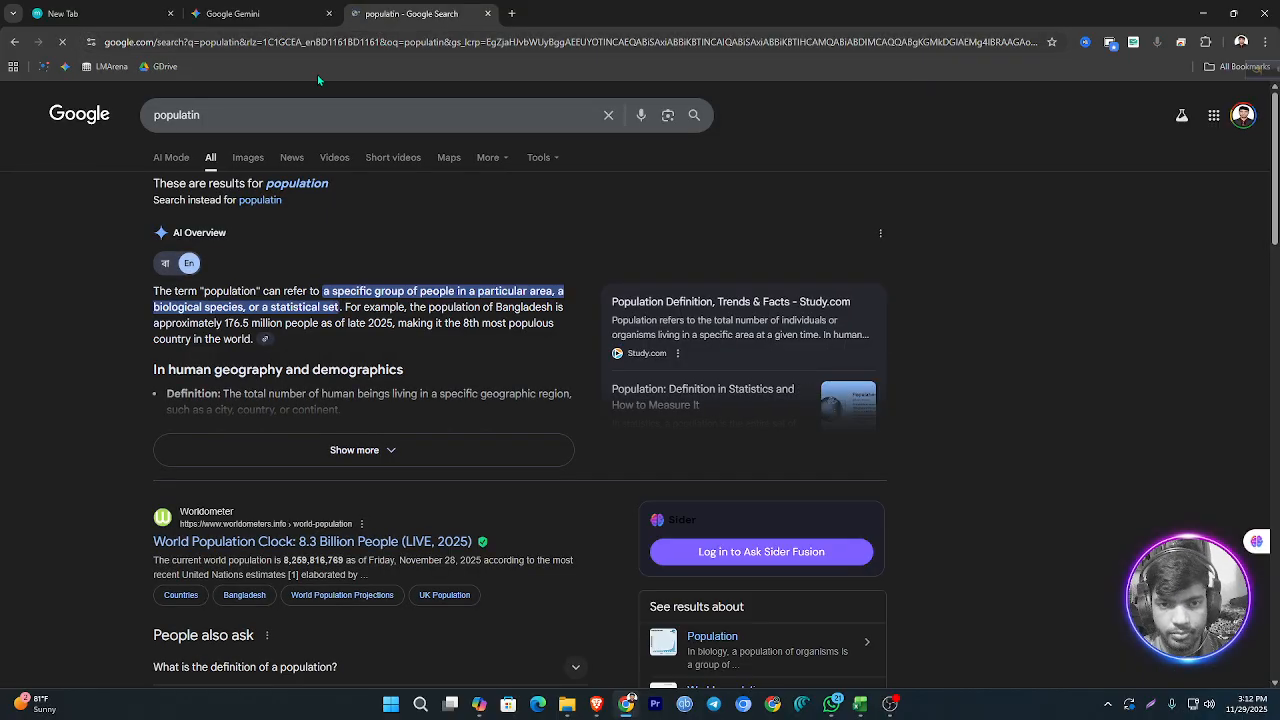
# Step: Change the Google search to "populationcity" and open the City Population website from the results
pyautogui.click(191, 115)
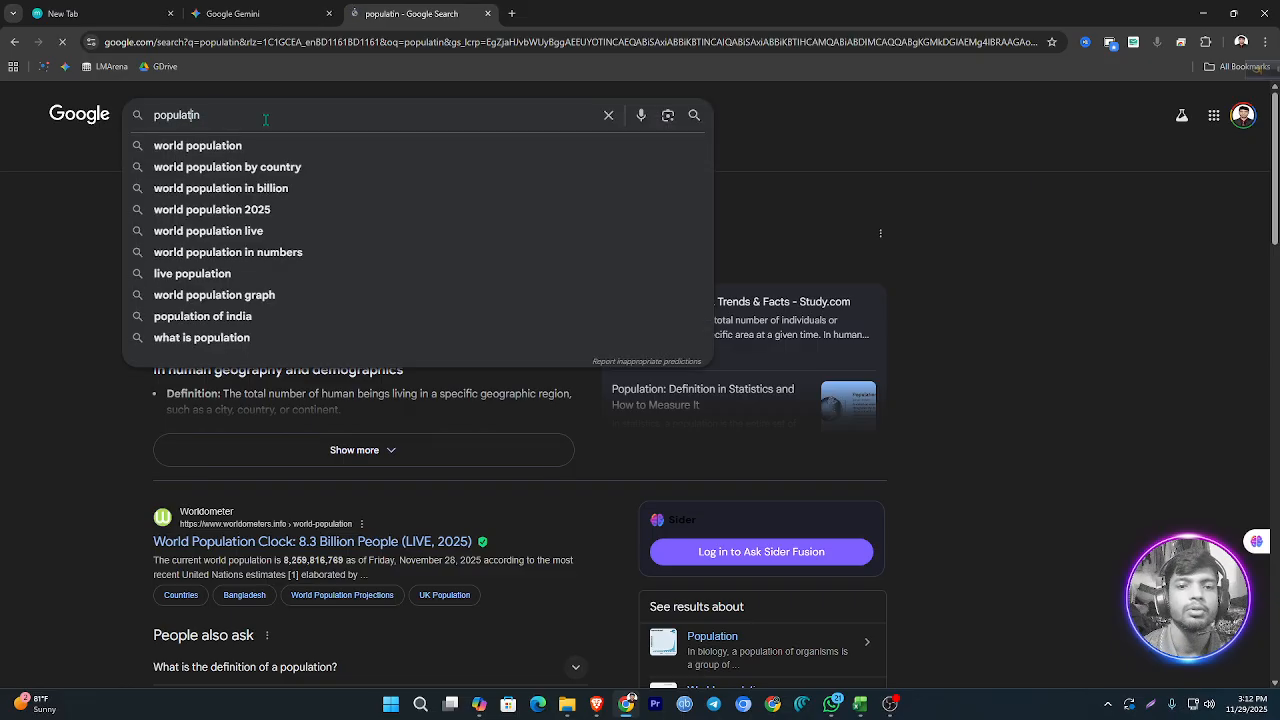
pyautogui.write('onn')
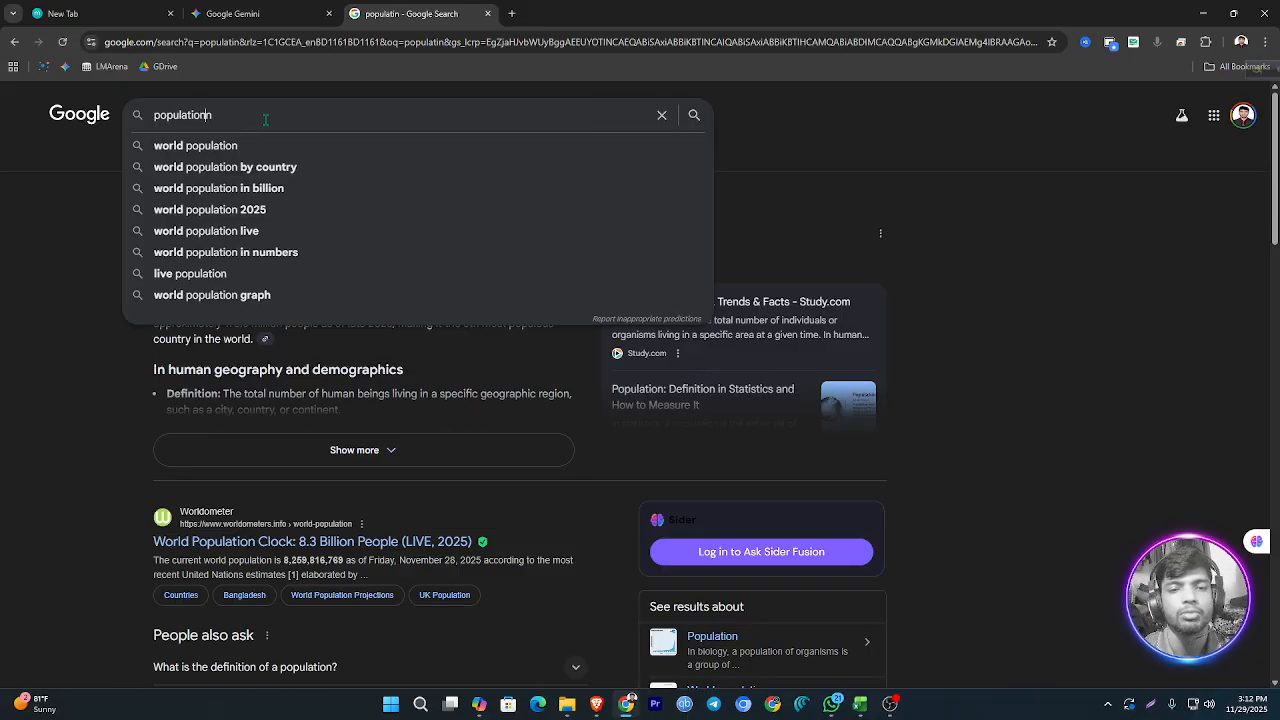
pyautogui.press('BackSpace')
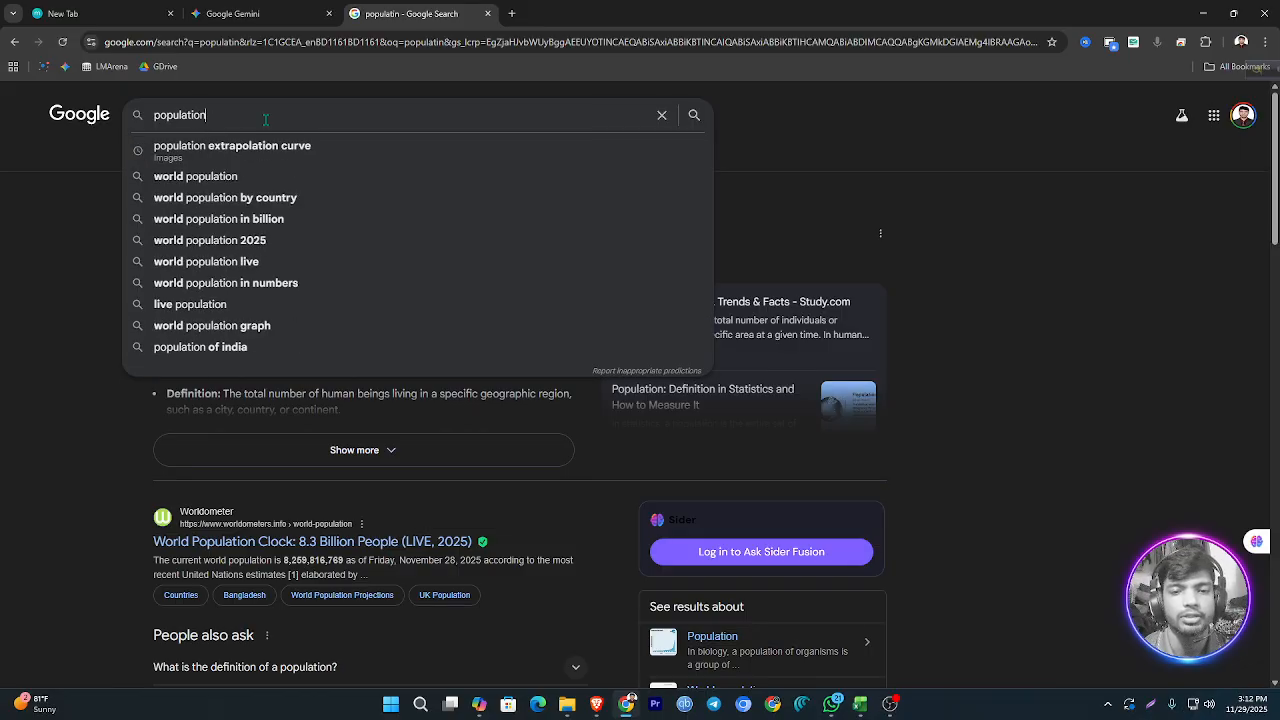
pyautogui.write('cit')
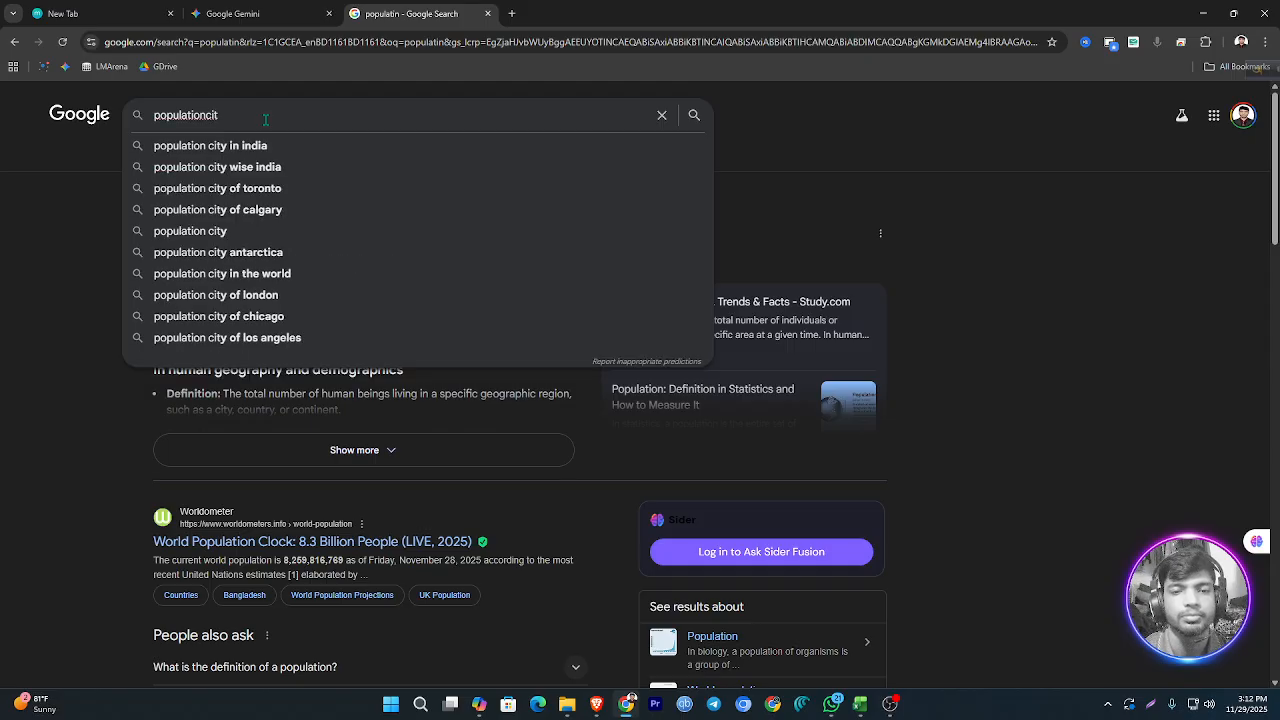
pyautogui.write('y')
pyautogui.press('Return')
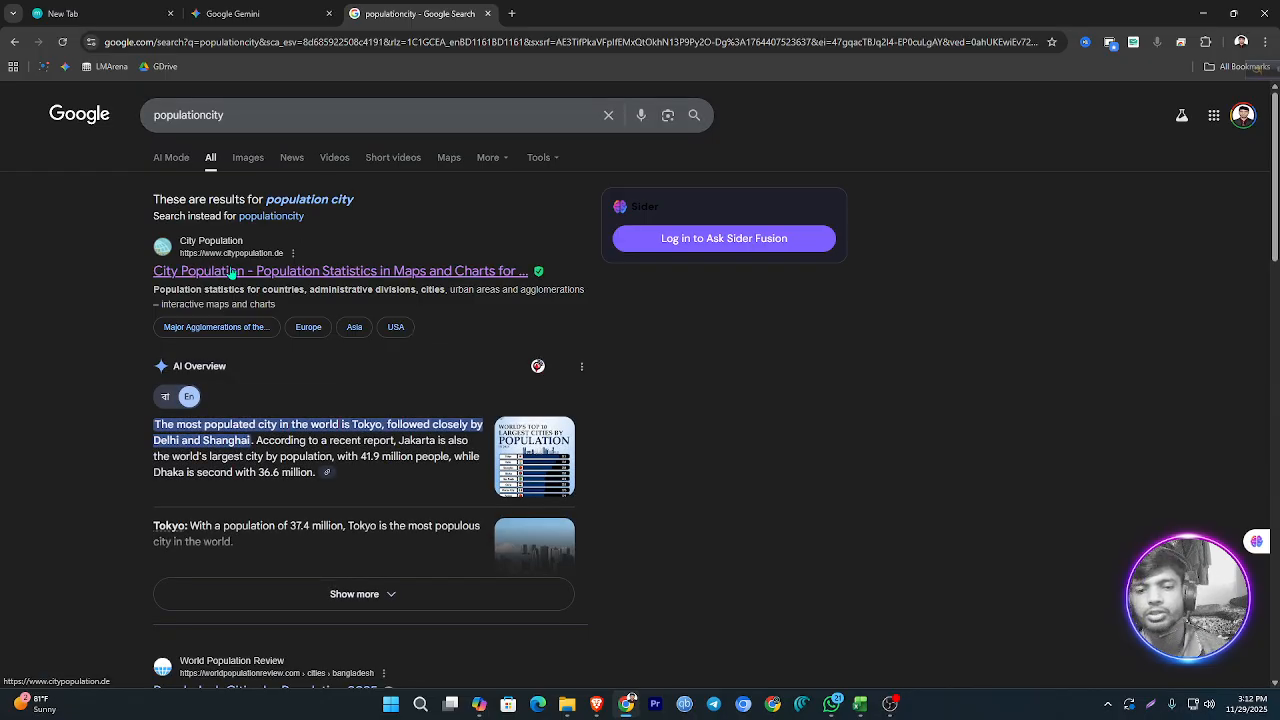
pyautogui.click(230, 271)
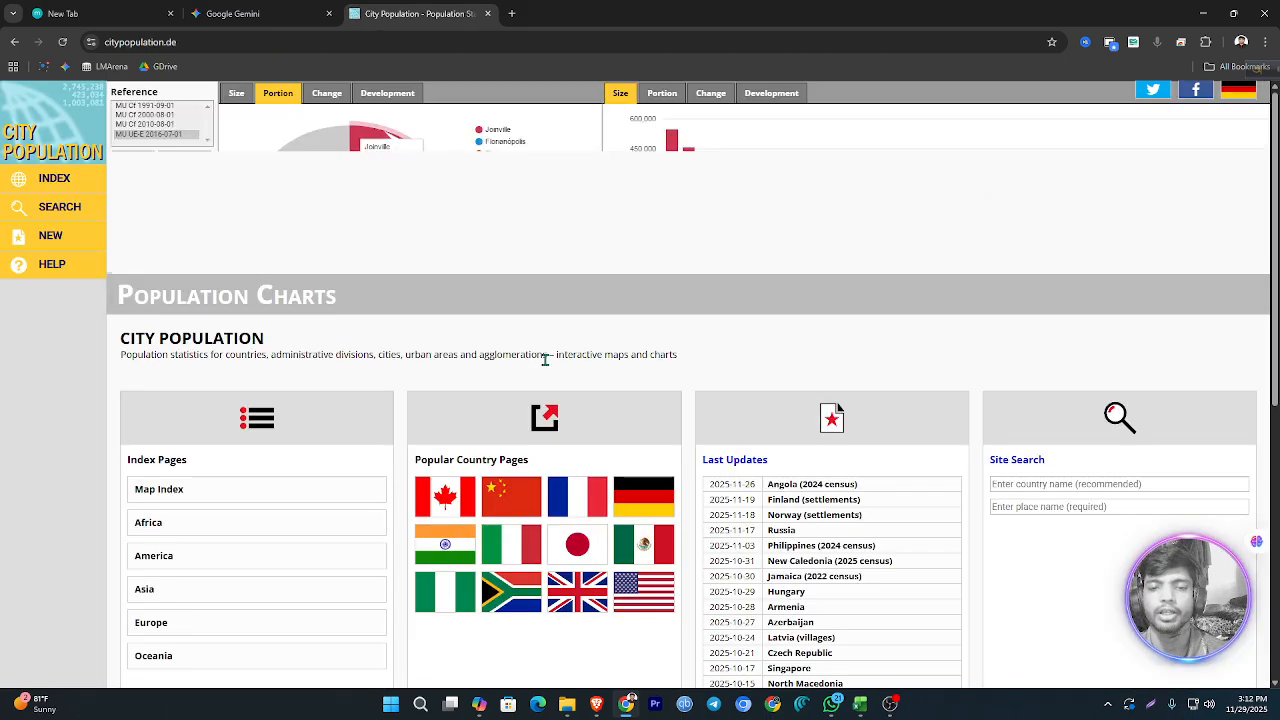
# Step: Look over the City Population home page and open its Asia index page
pyautogui.scroll(-2, 543, 360)
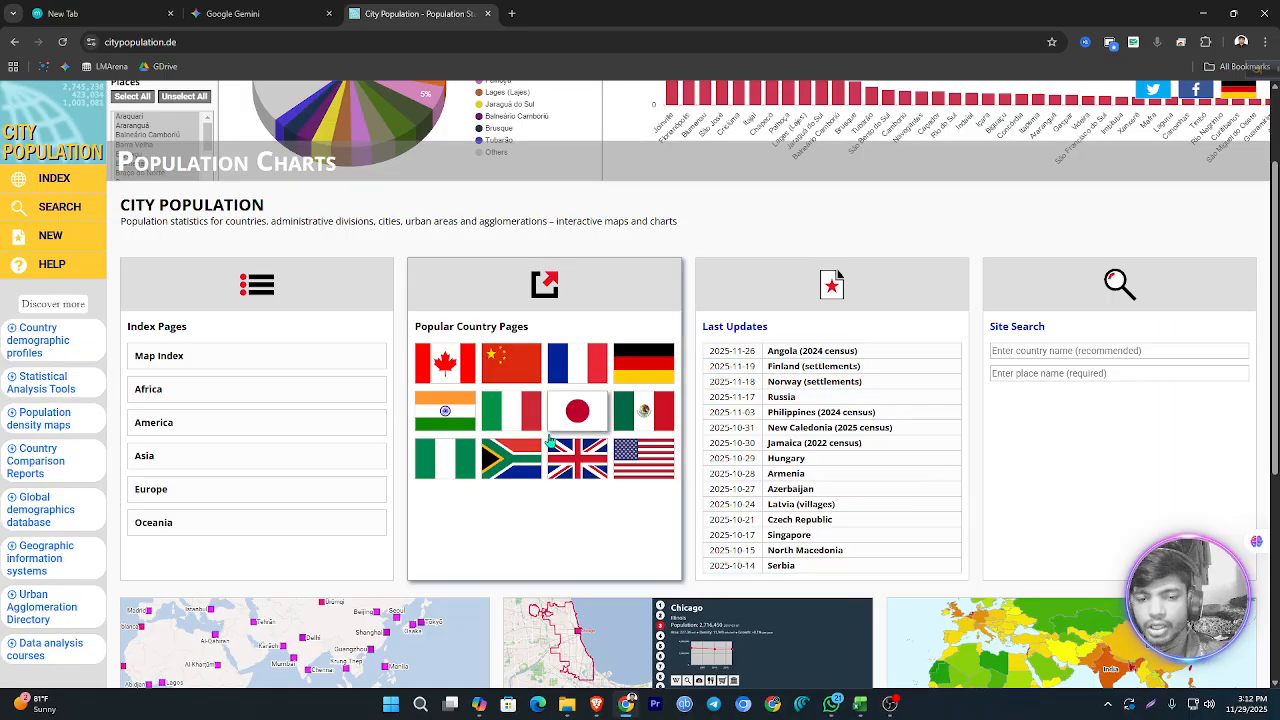
pyautogui.scroll(-3, 820, 443)
pyautogui.scroll(3, 820, 443)
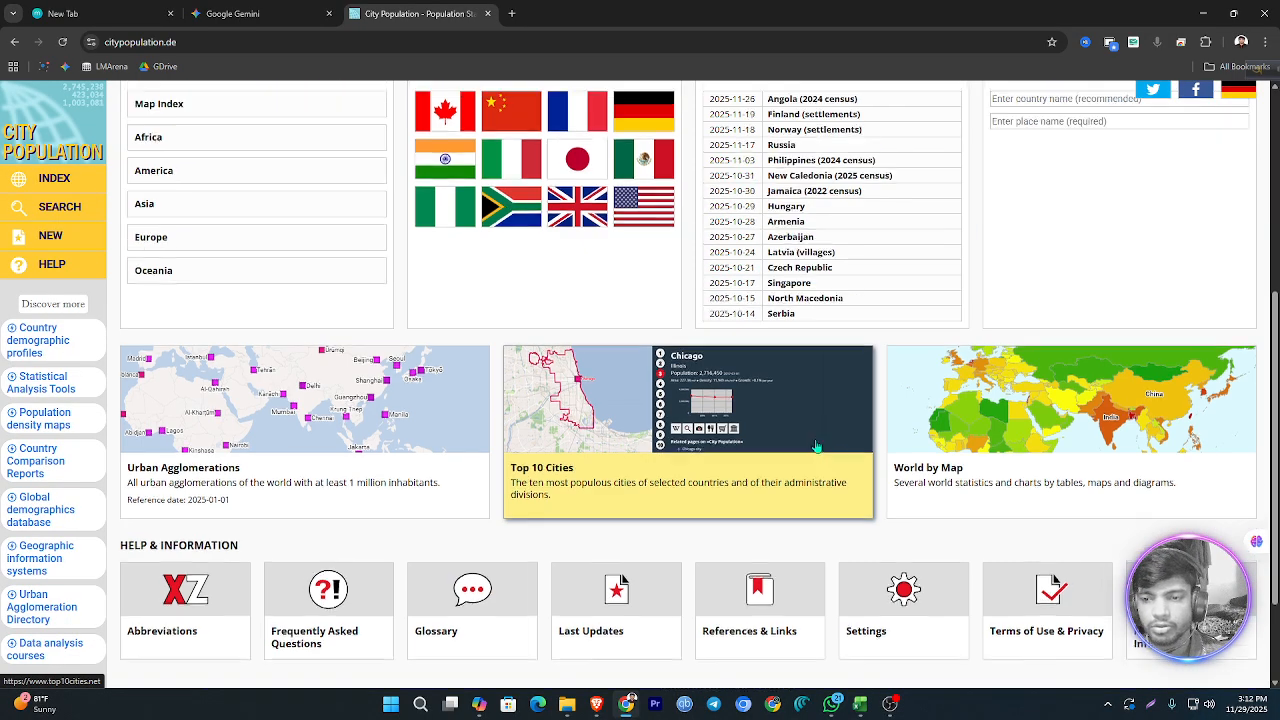
pyautogui.scroll(-1, 833, 456)
pyautogui.scroll(-1, 833, 456)
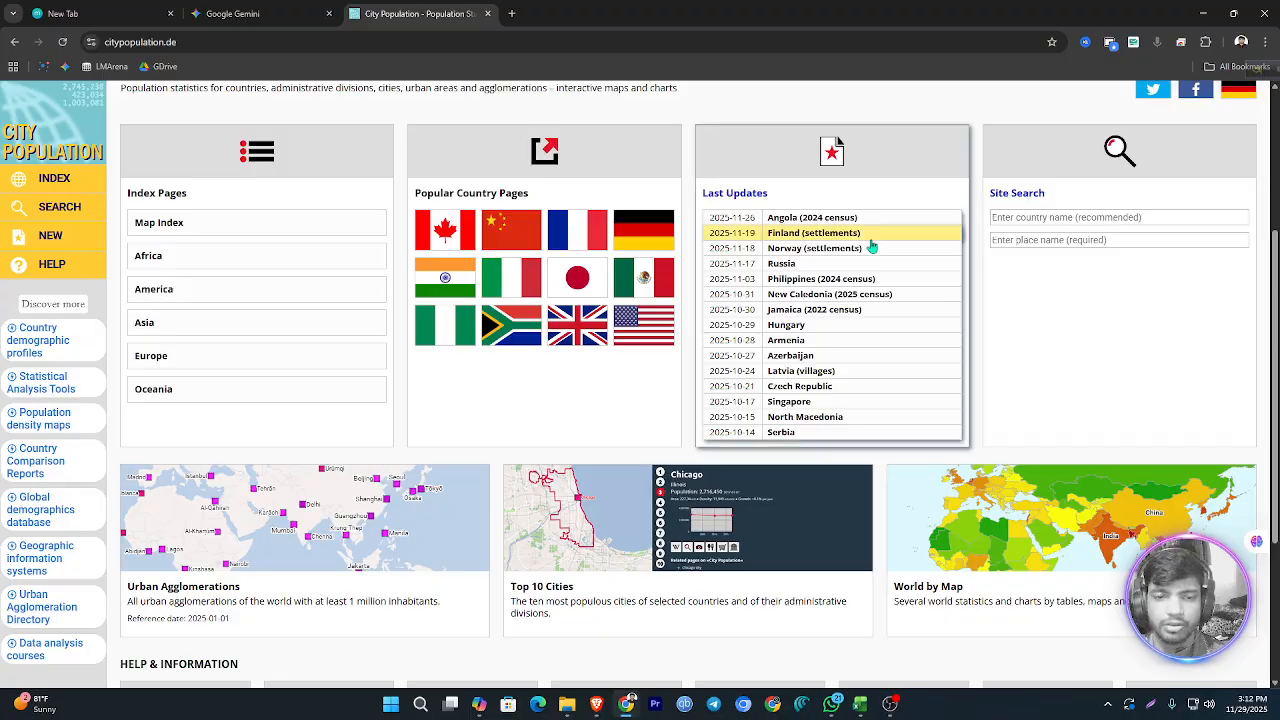
pyautogui.scroll(1, 800, 300)
pyautogui.click(226, 456)
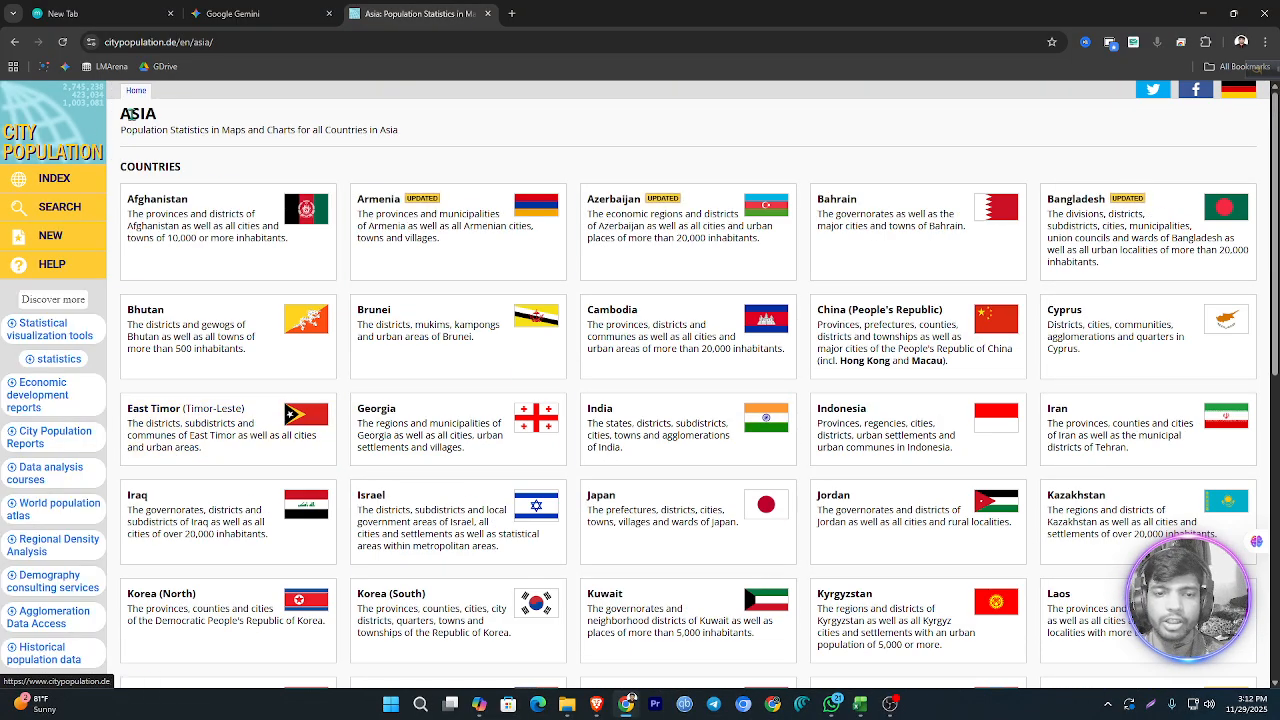
# Step: Open Bangladesh from the Asia country list and go to its Districts and Subdistricts population page
pyautogui.moveTo(155, 113); pyautogui.dragTo(121, 117)
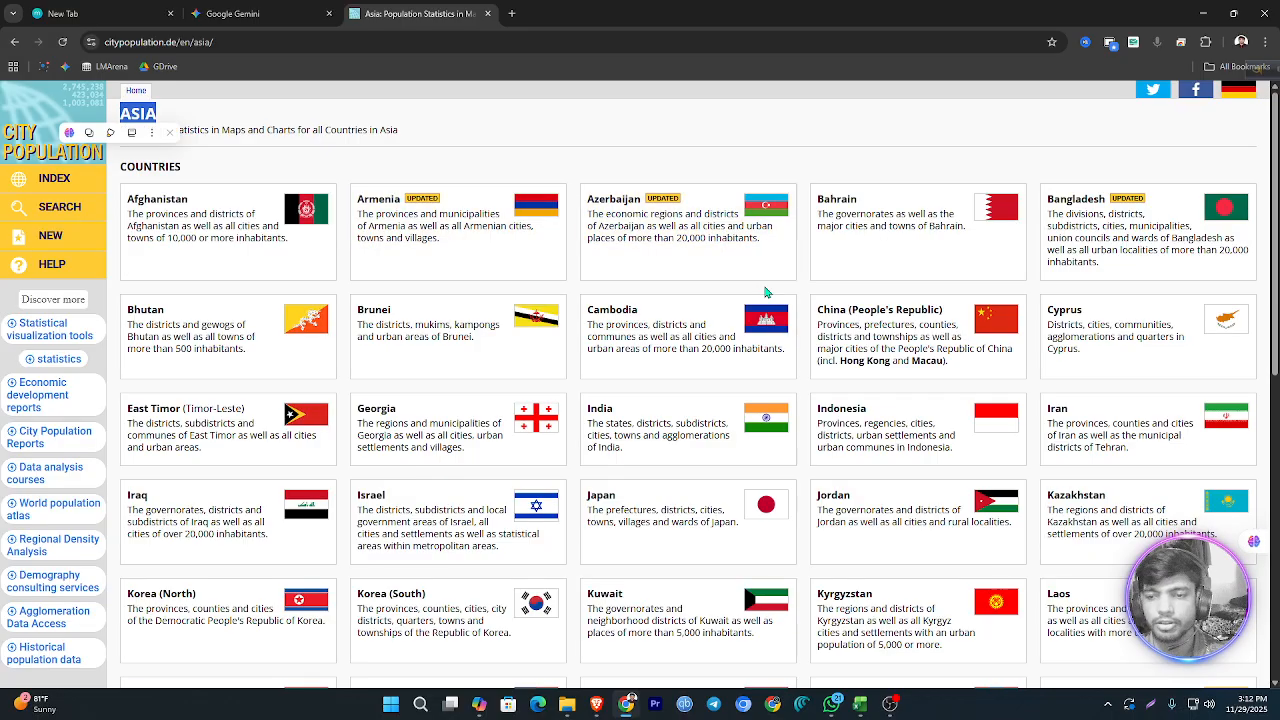
pyautogui.scroll(-1, 850, 300)
pyautogui.scroll(1, 981, 302)
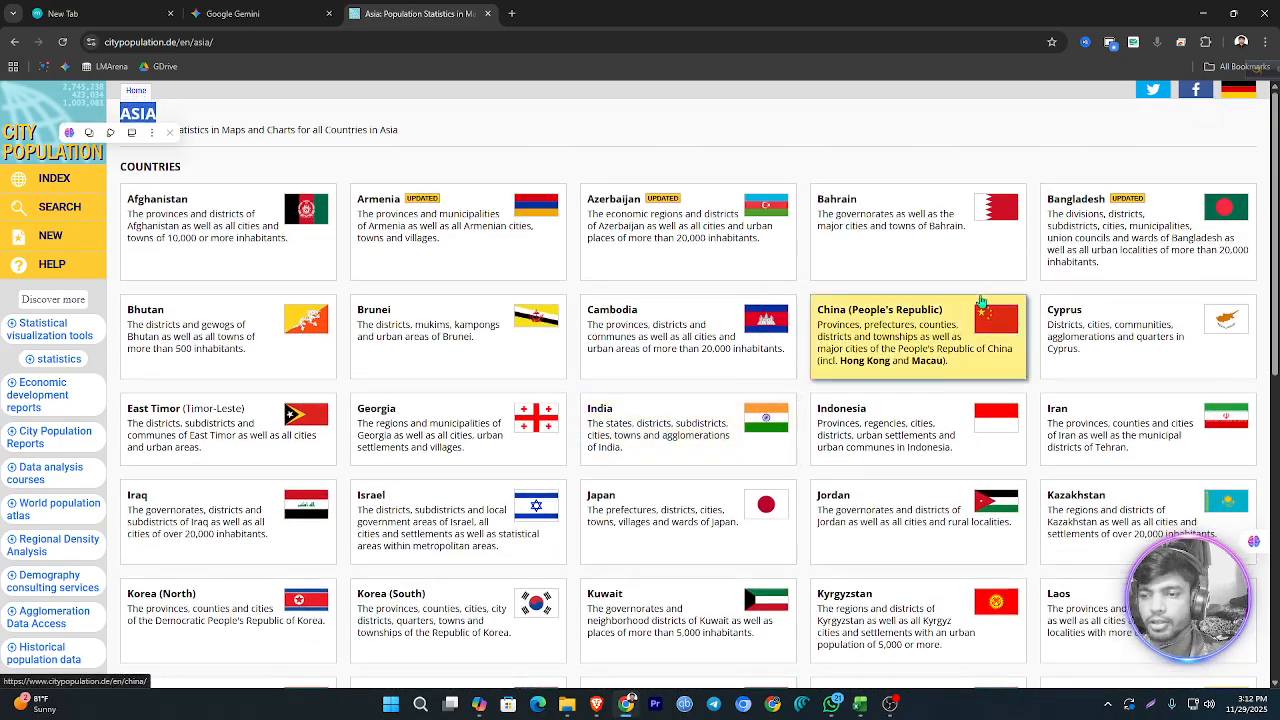
pyautogui.click(1136, 225)
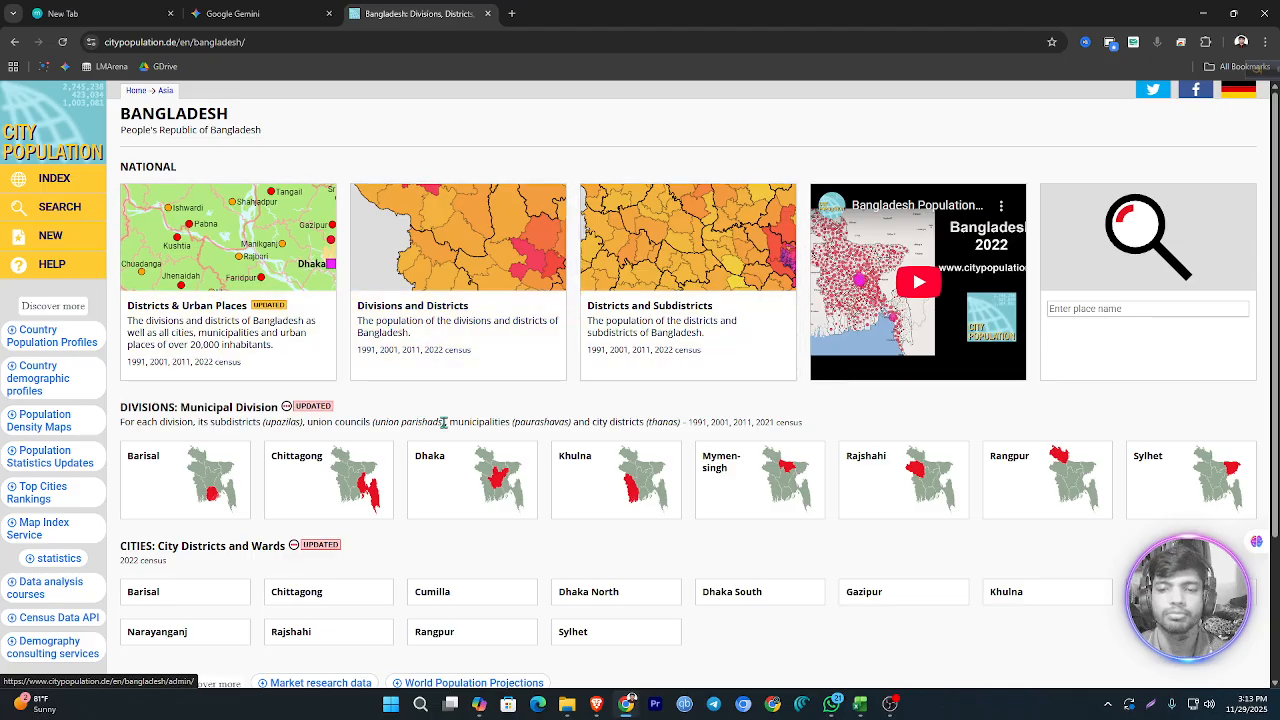
pyautogui.click(649, 318)
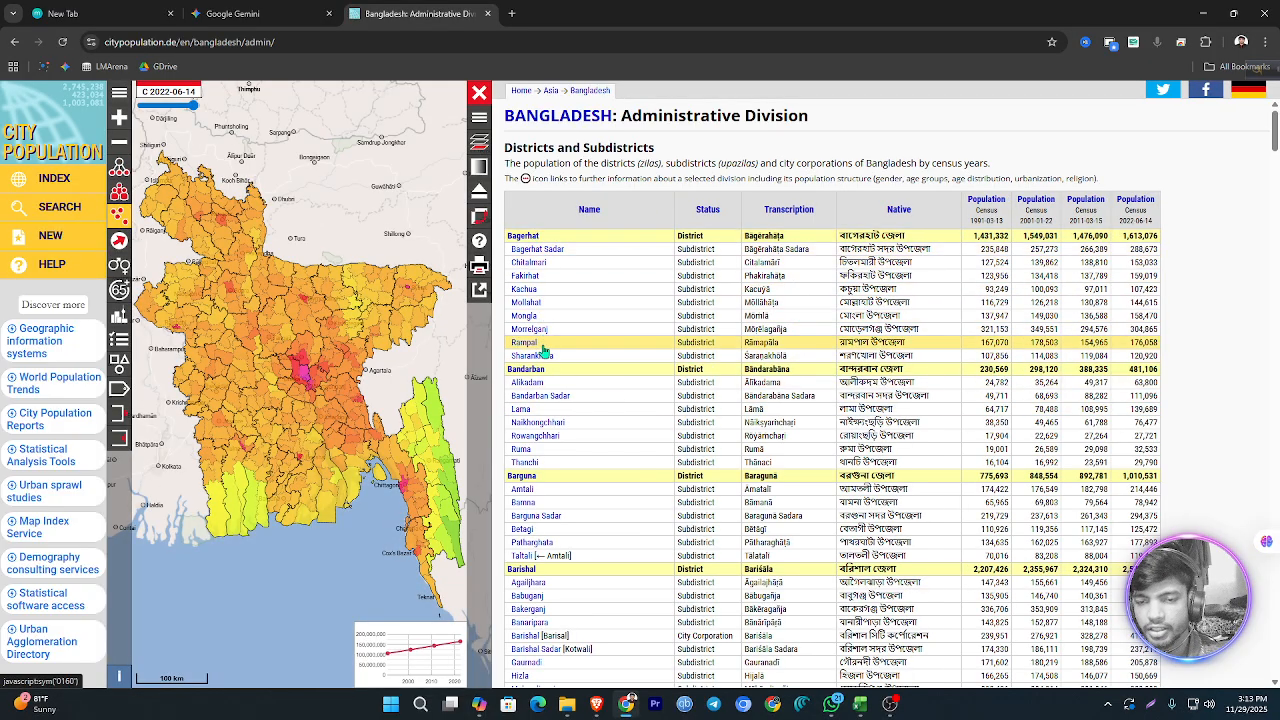
# Step: Look through the Bangladesh district and subdistrict population table and copy the page's full web address
pyautogui.scroll(-20, 810, 415)
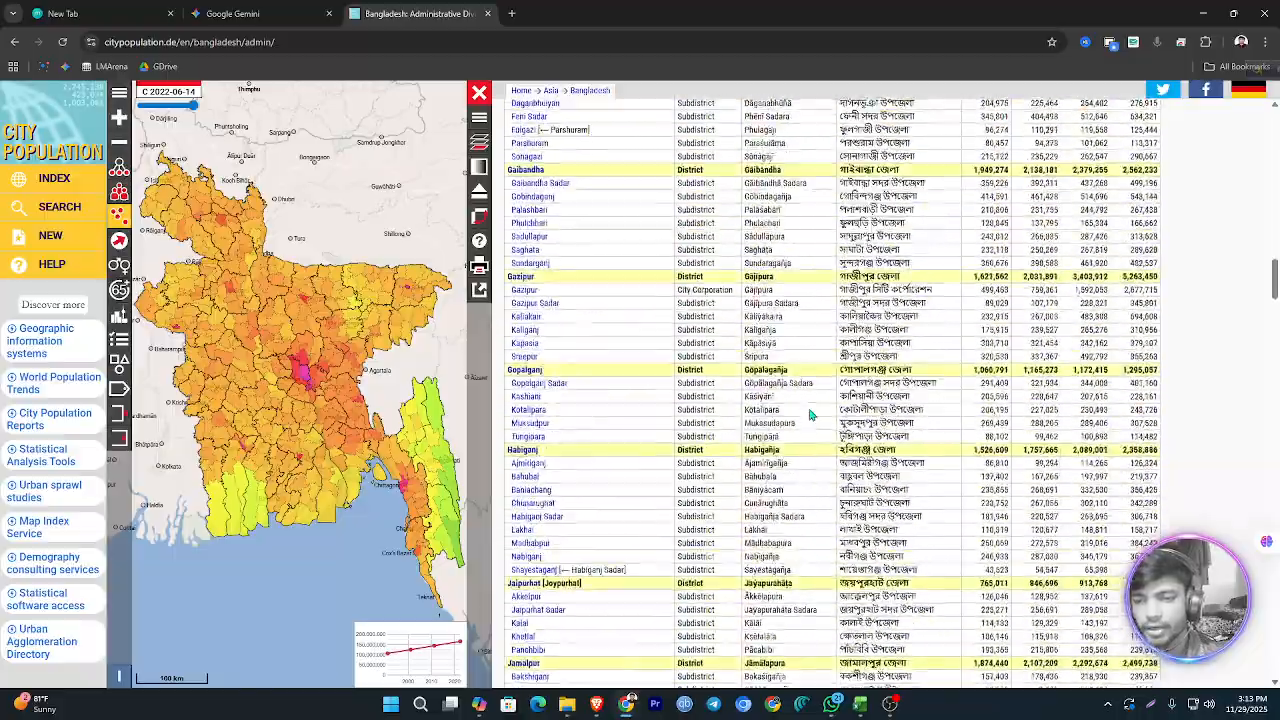
pyautogui.scroll(-5, 810, 415)
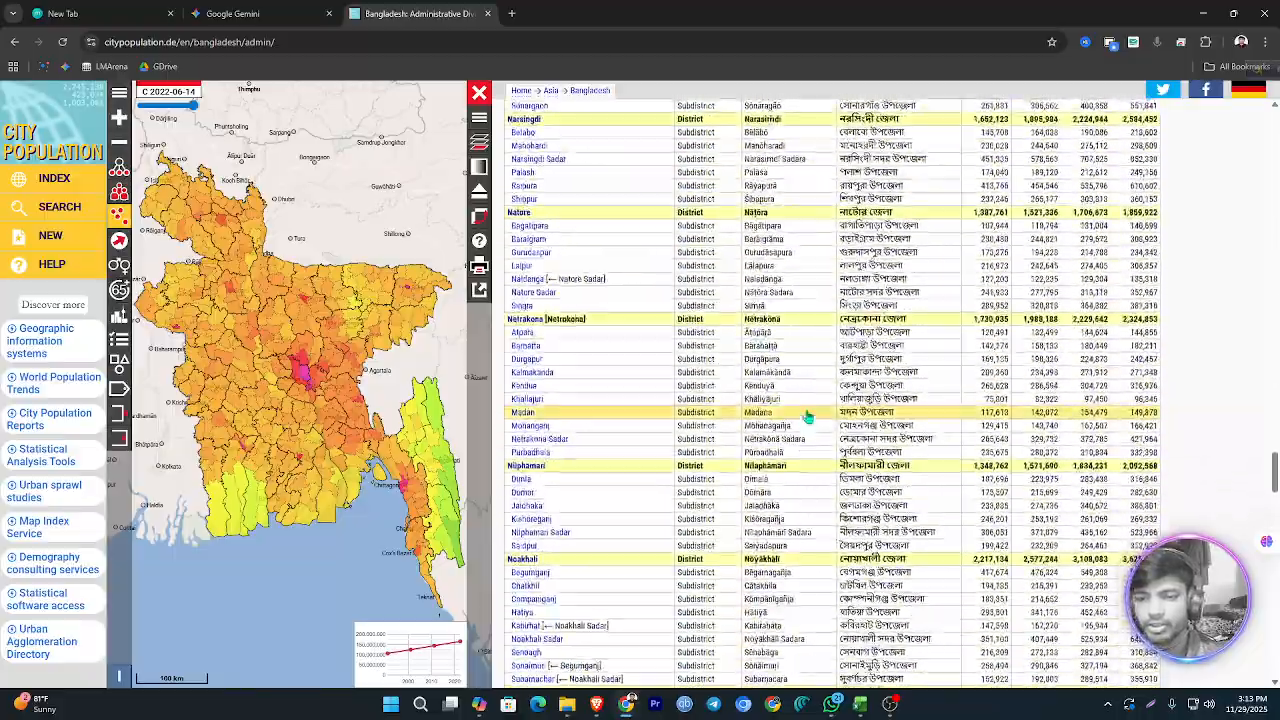
pyautogui.scroll(20, 806, 415)
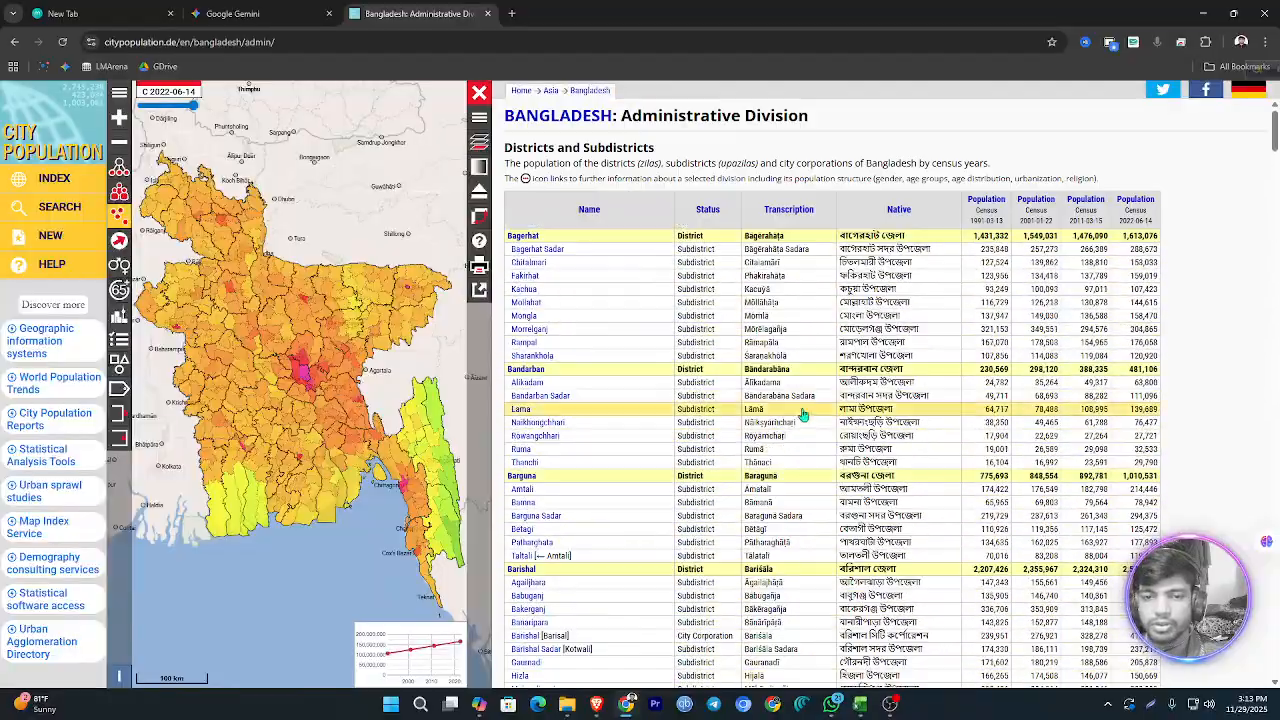
pyautogui.click(250, 42)
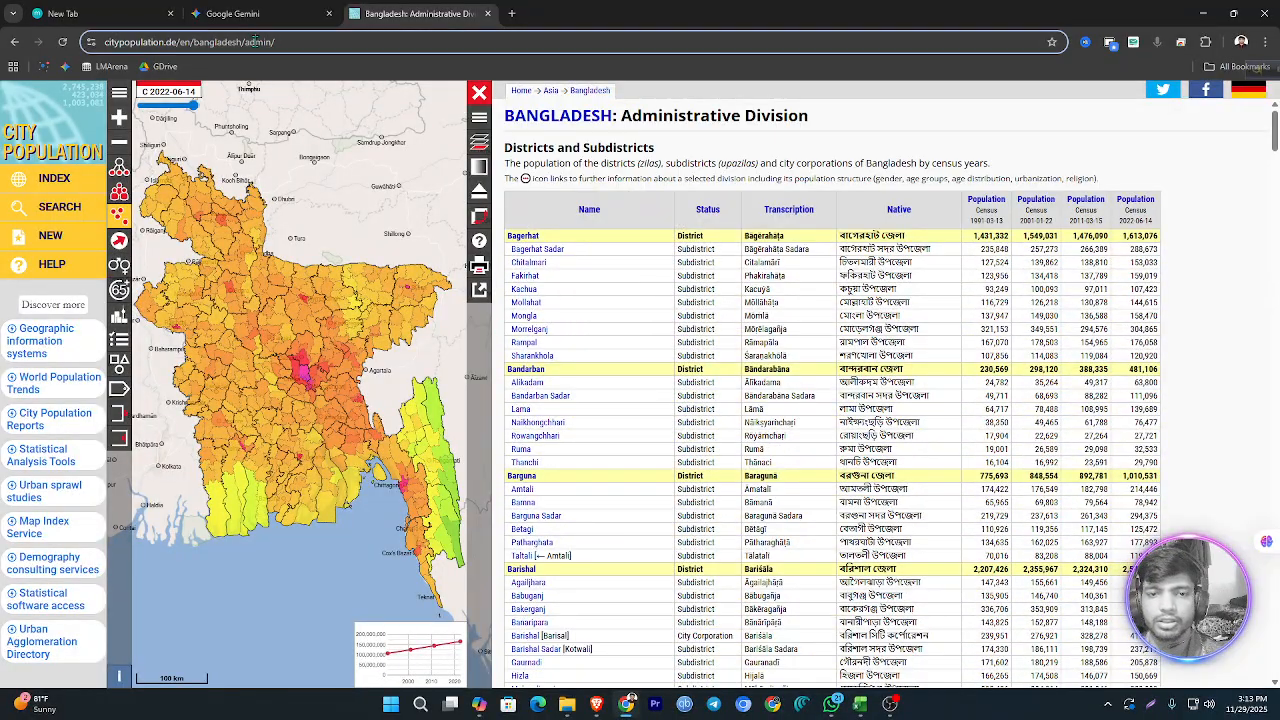
pyautogui.moveTo(304, 42); pyautogui.dragTo(255, 42)
pyautogui.tripleClick(257, 44)
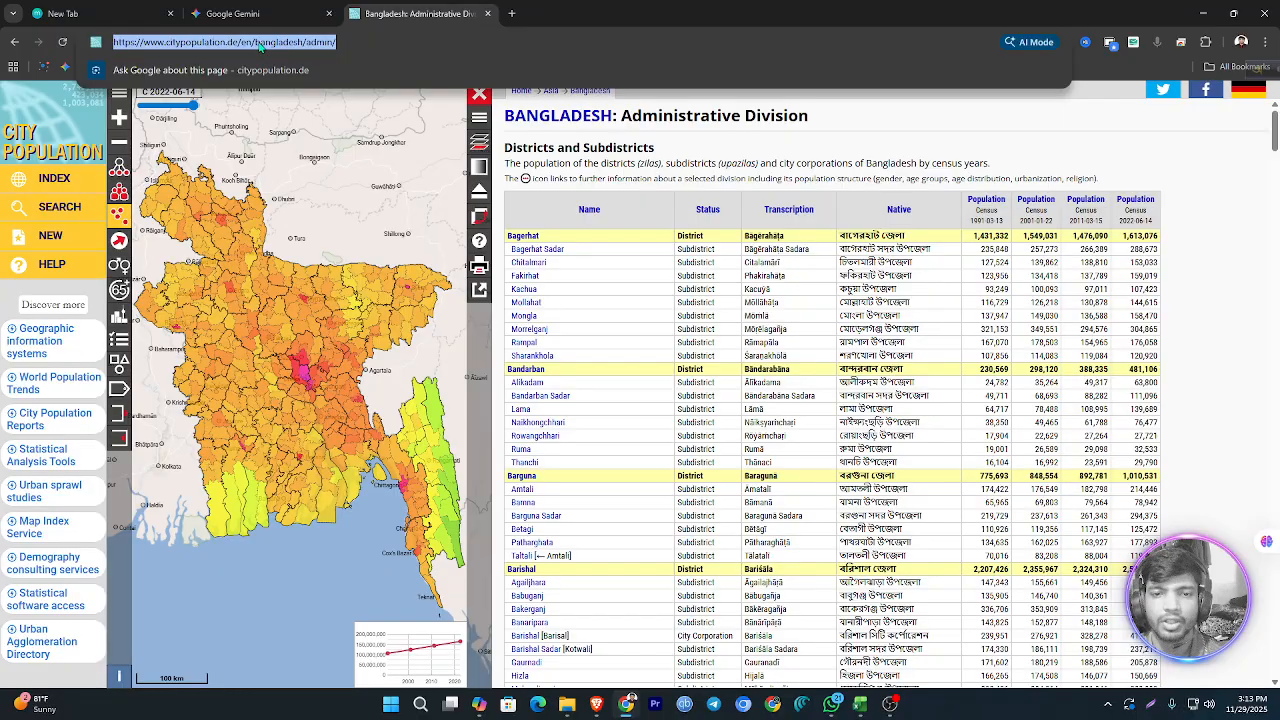
pyautogui.rightClick(265, 45)
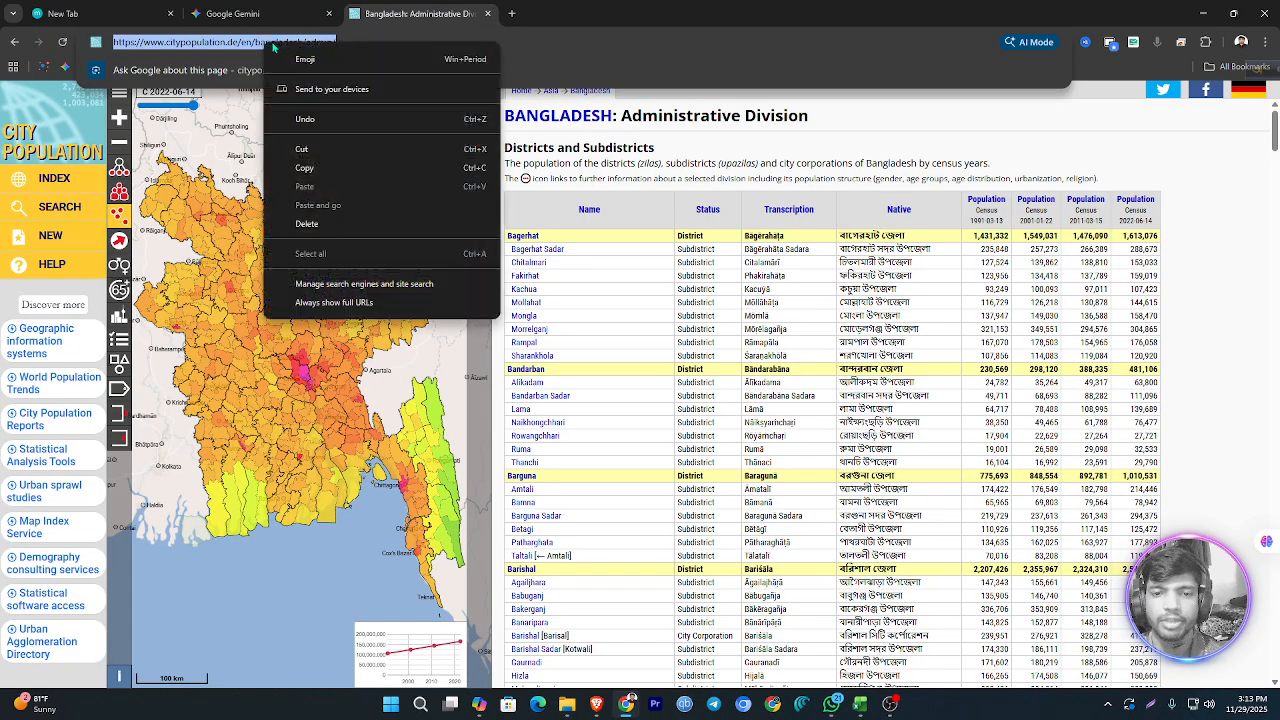
pyautogui.click(314, 168)
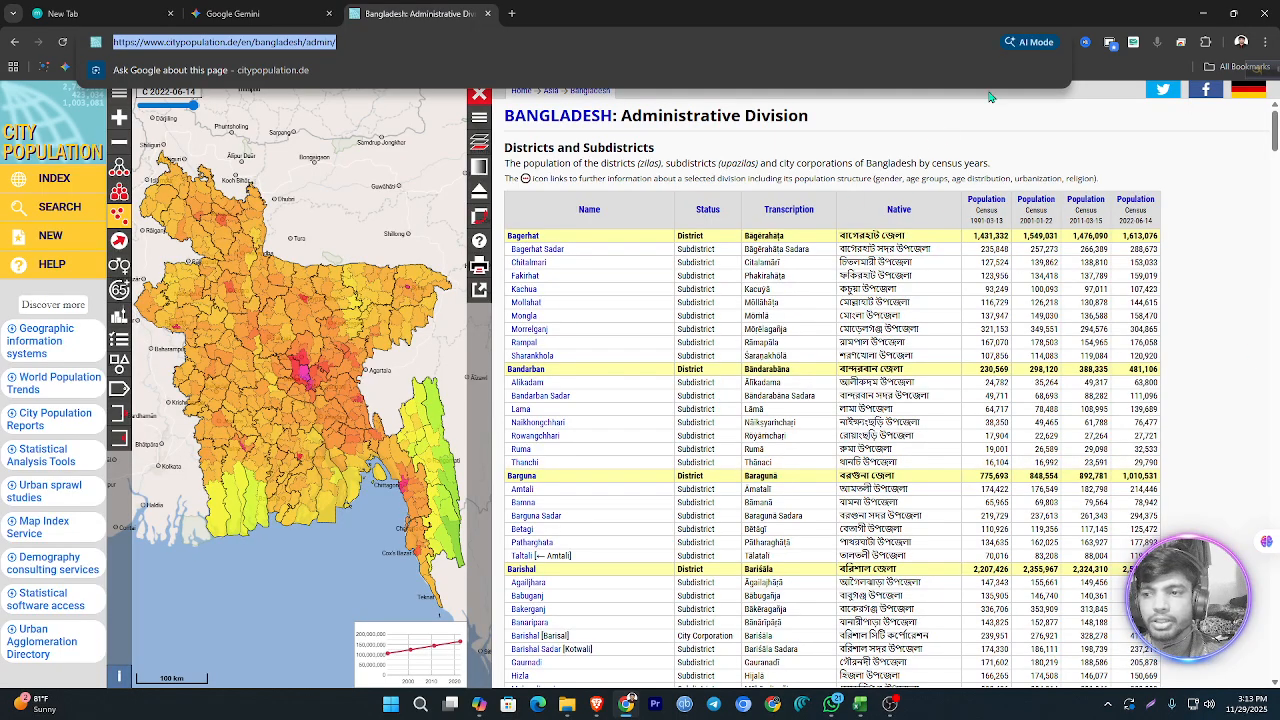
# Step: Switch to the Excel Practice workbook and start a web data import with the Basic URL option
pyautogui.click(1203, 13)
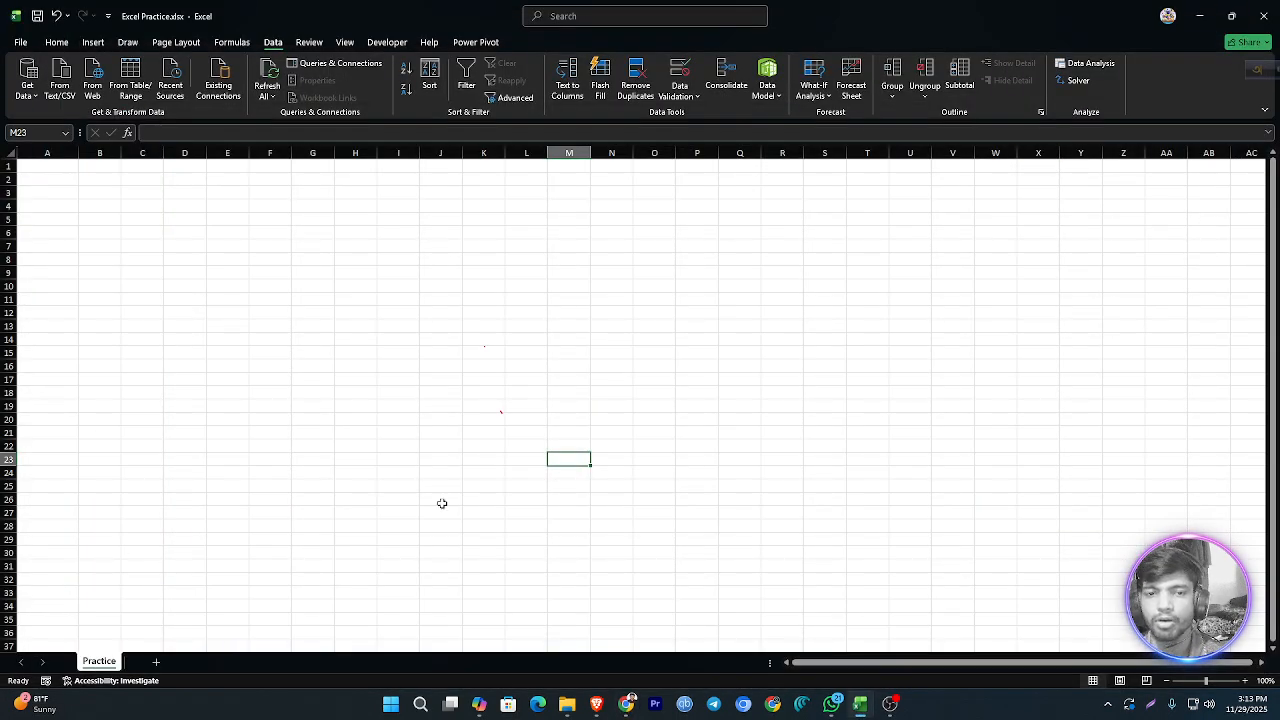
pyautogui.click(47, 42)
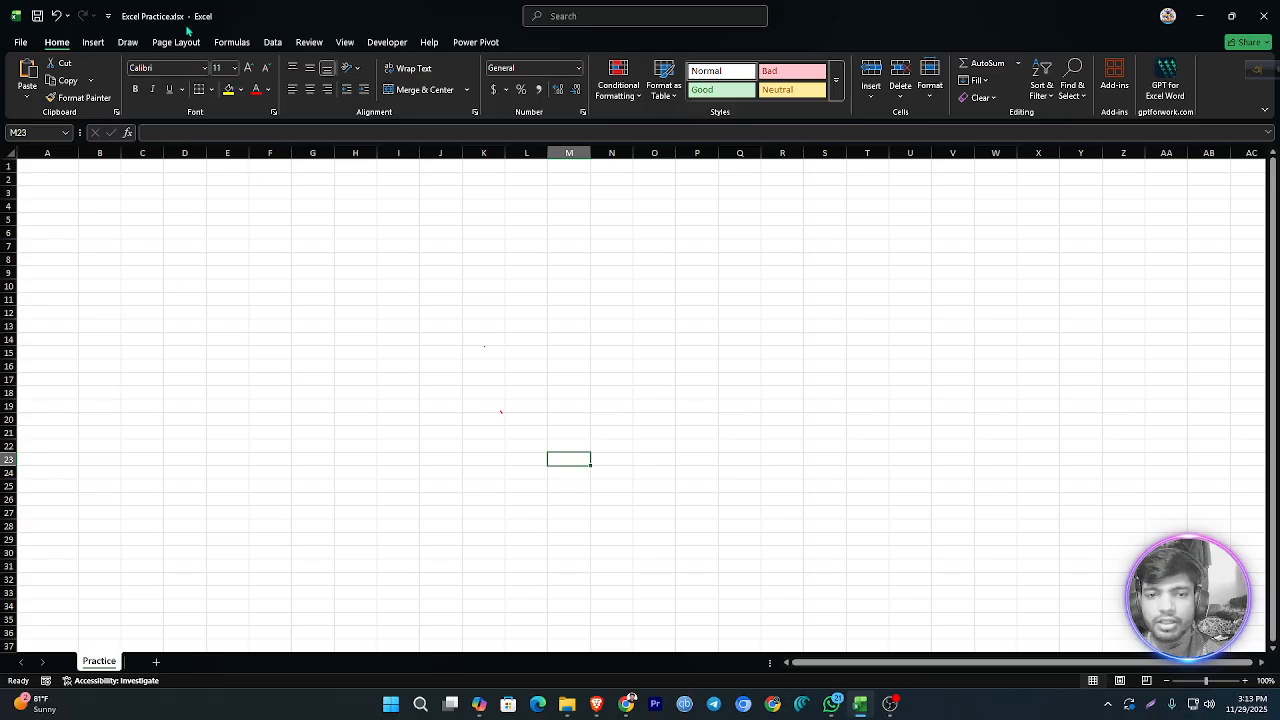
pyautogui.click(272, 42)
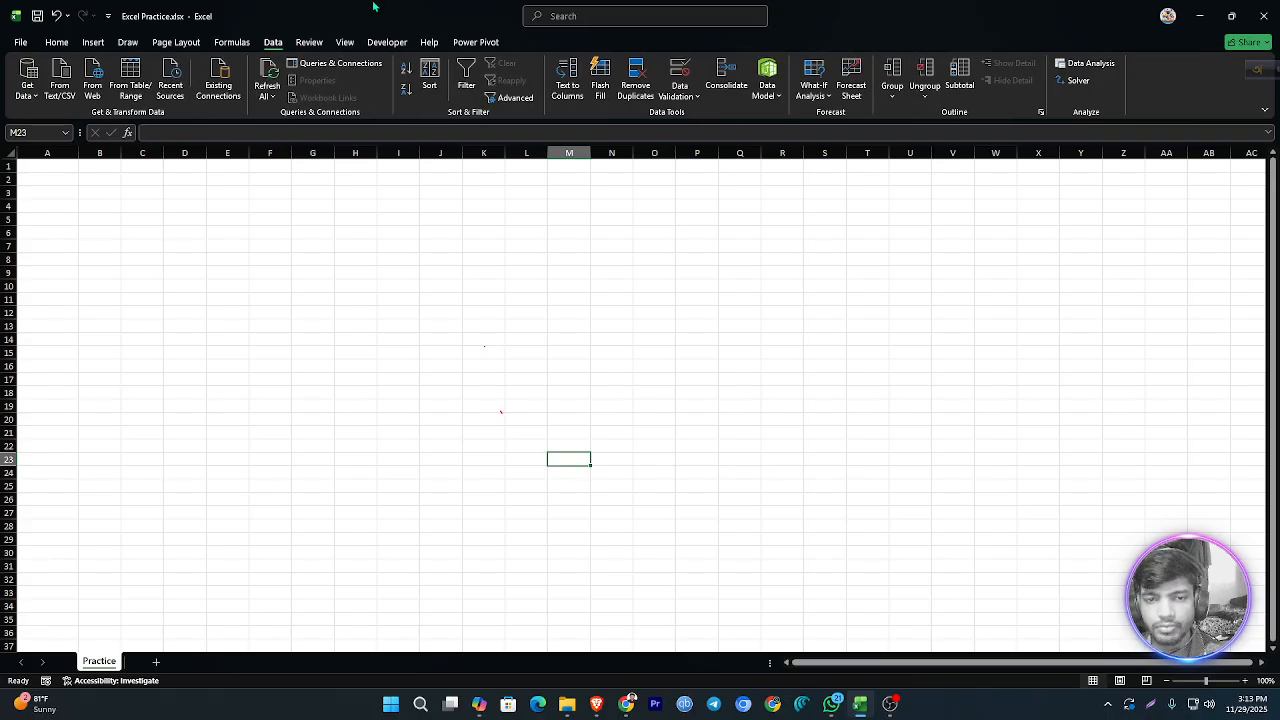
pyautogui.click(95, 82)
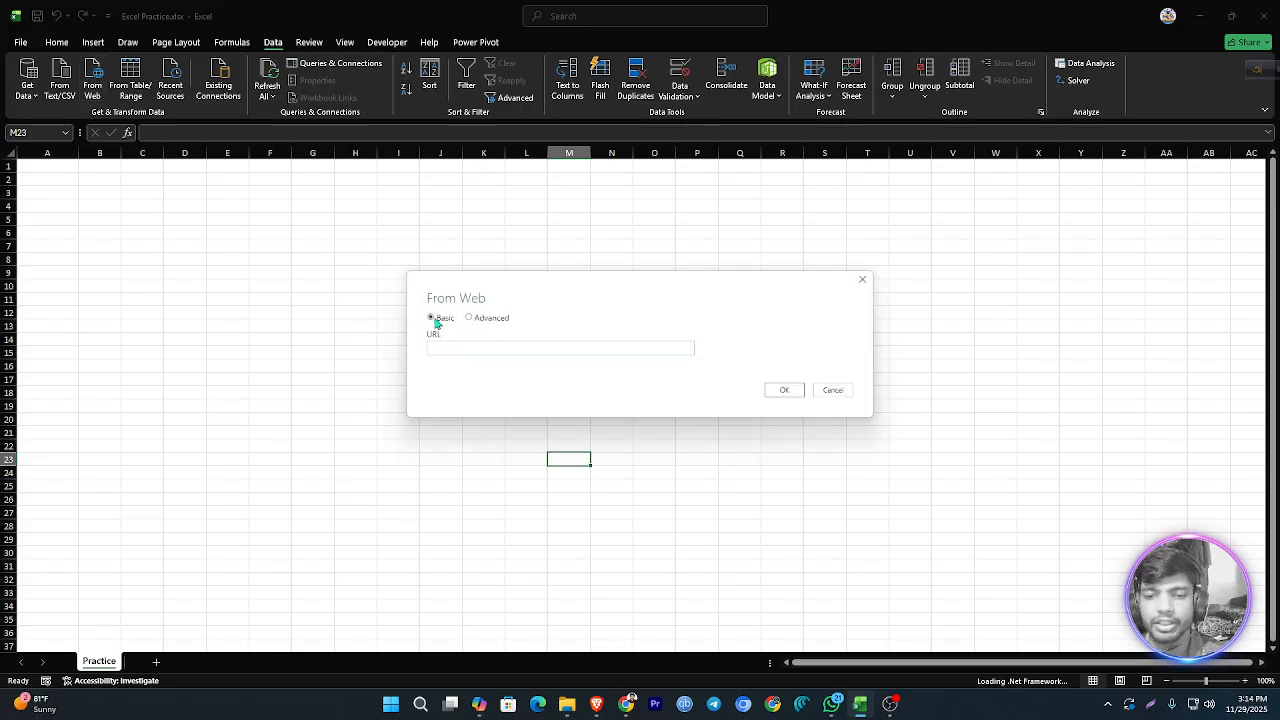
pyautogui.click(470, 318)
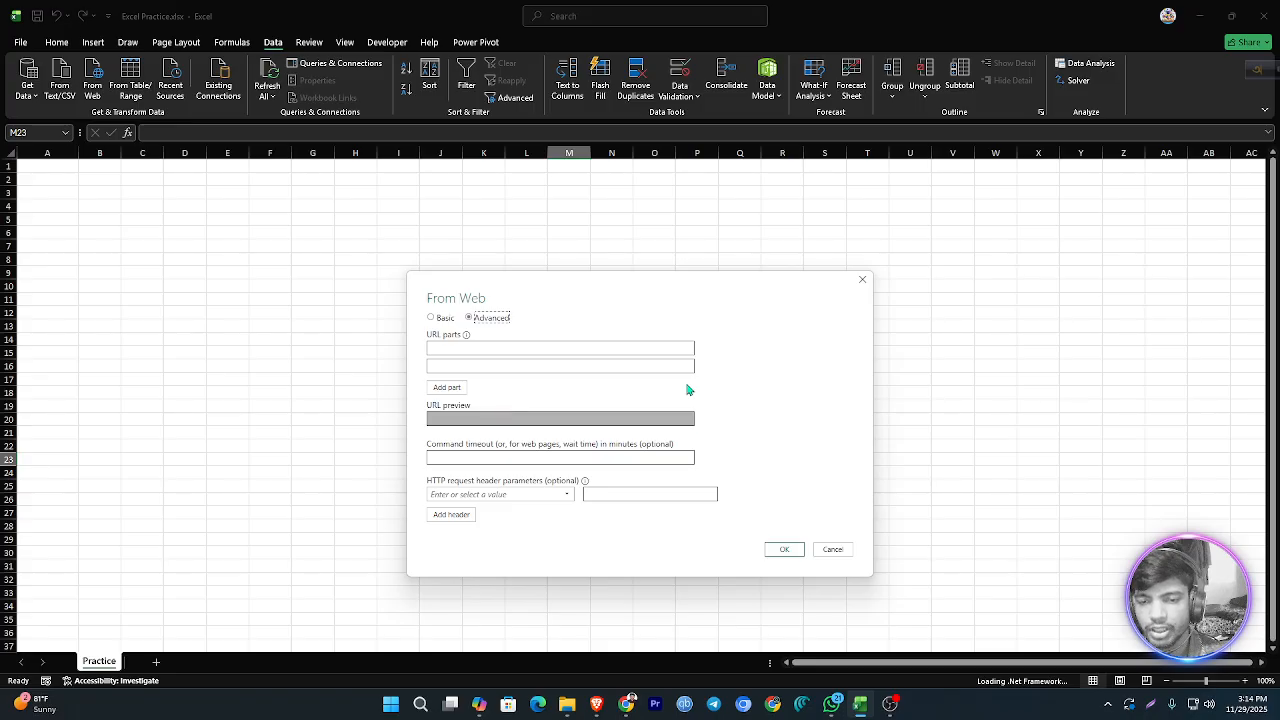
pyautogui.click(434, 318)
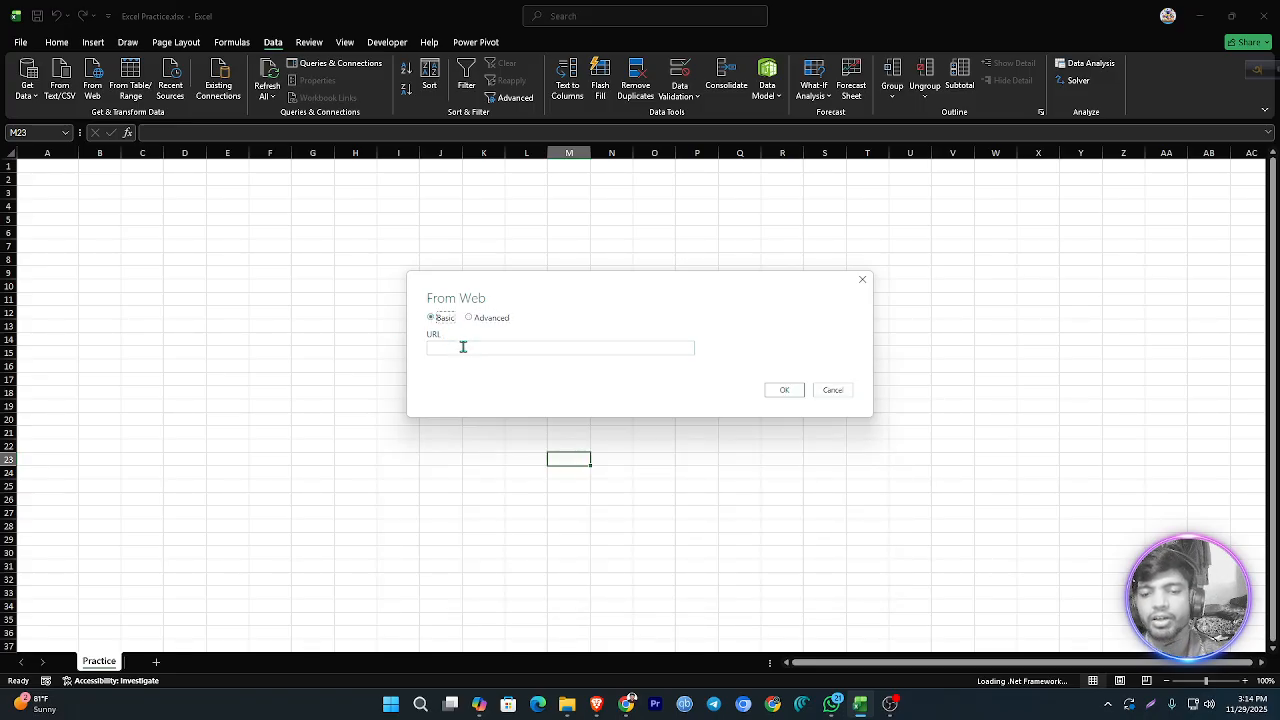
pyautogui.rightClick(463, 347)
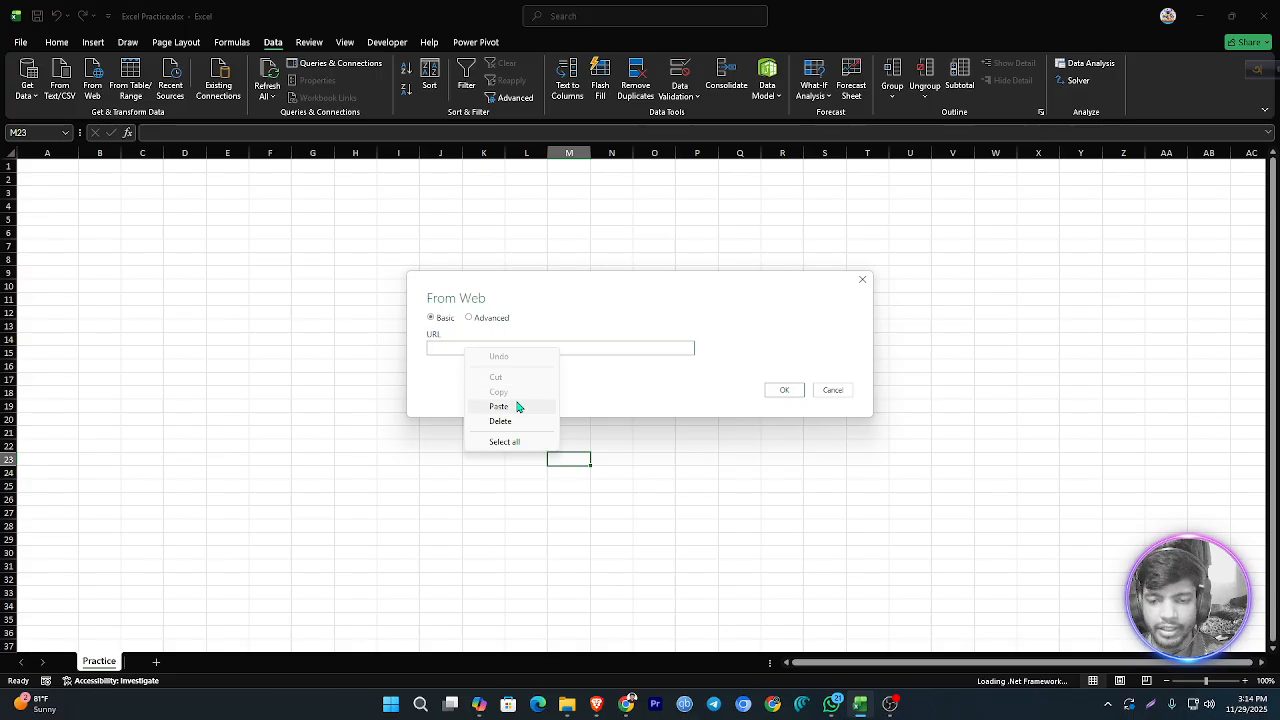
pyautogui.click(498, 406)
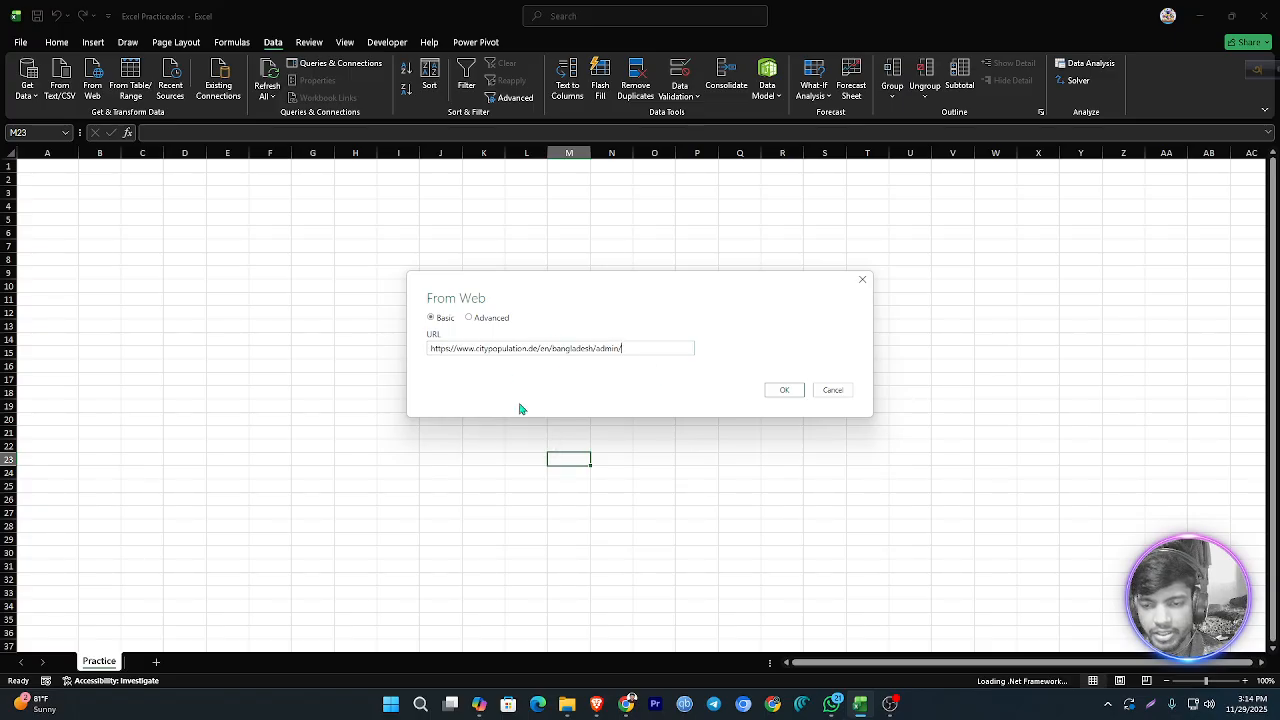
pyautogui.moveTo(457, 348); pyautogui.dragTo(603, 357)
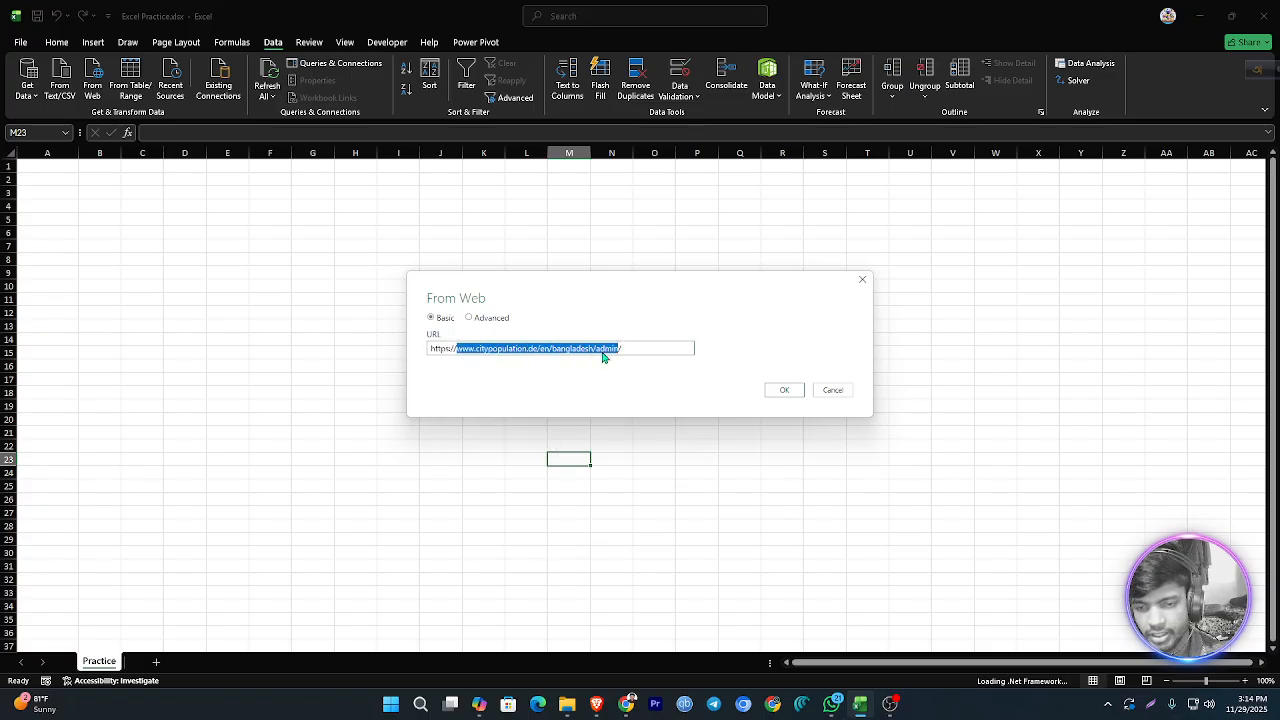
pyautogui.click(674, 348)
pyautogui.click(785, 390)
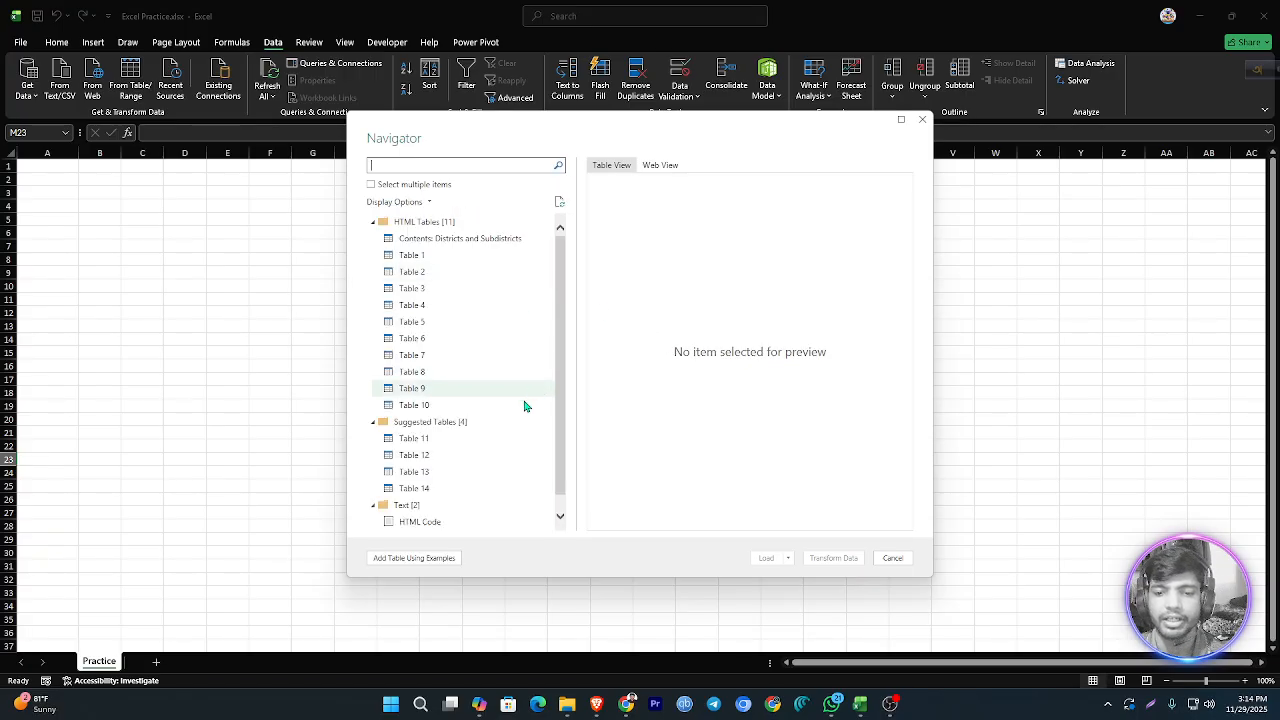
# Step: Choose the "Contents: Districts and Subdistricts" table, preview its data, and open it in Power Query for transformation
pyautogui.scroll(-1, 486, 500)
pyautogui.scroll(1, 490, 490)
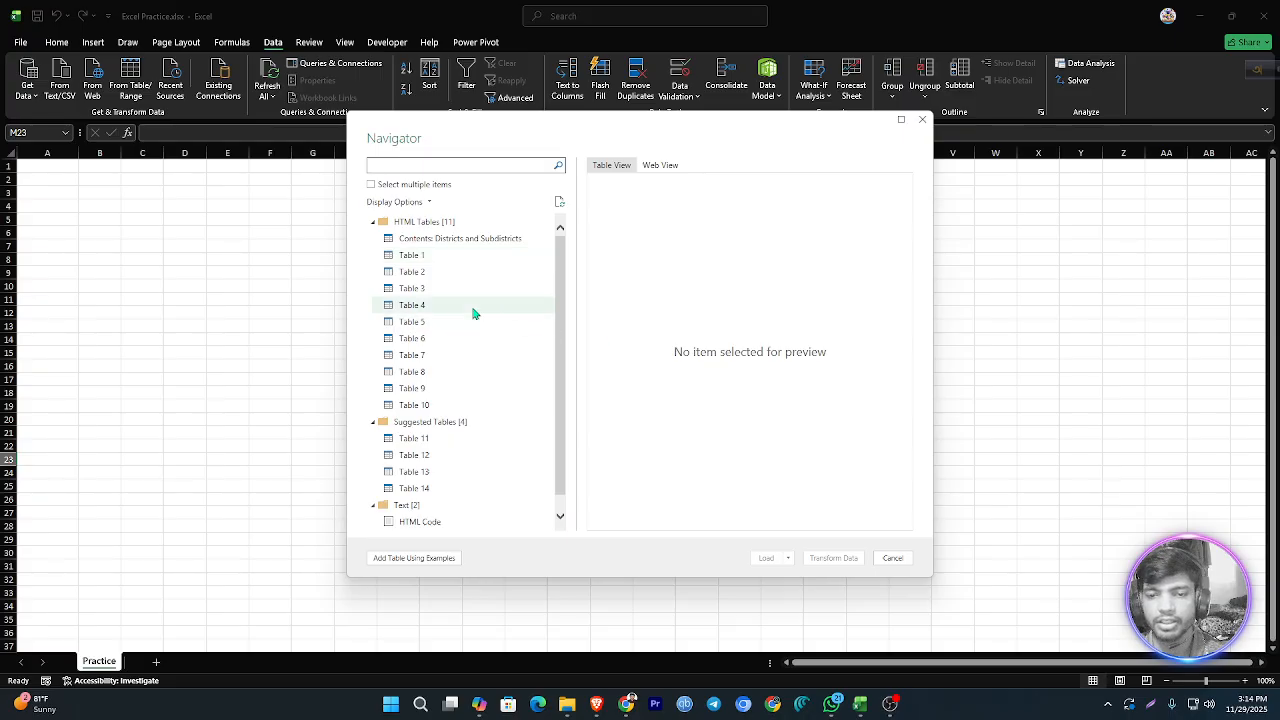
pyautogui.click(482, 240)
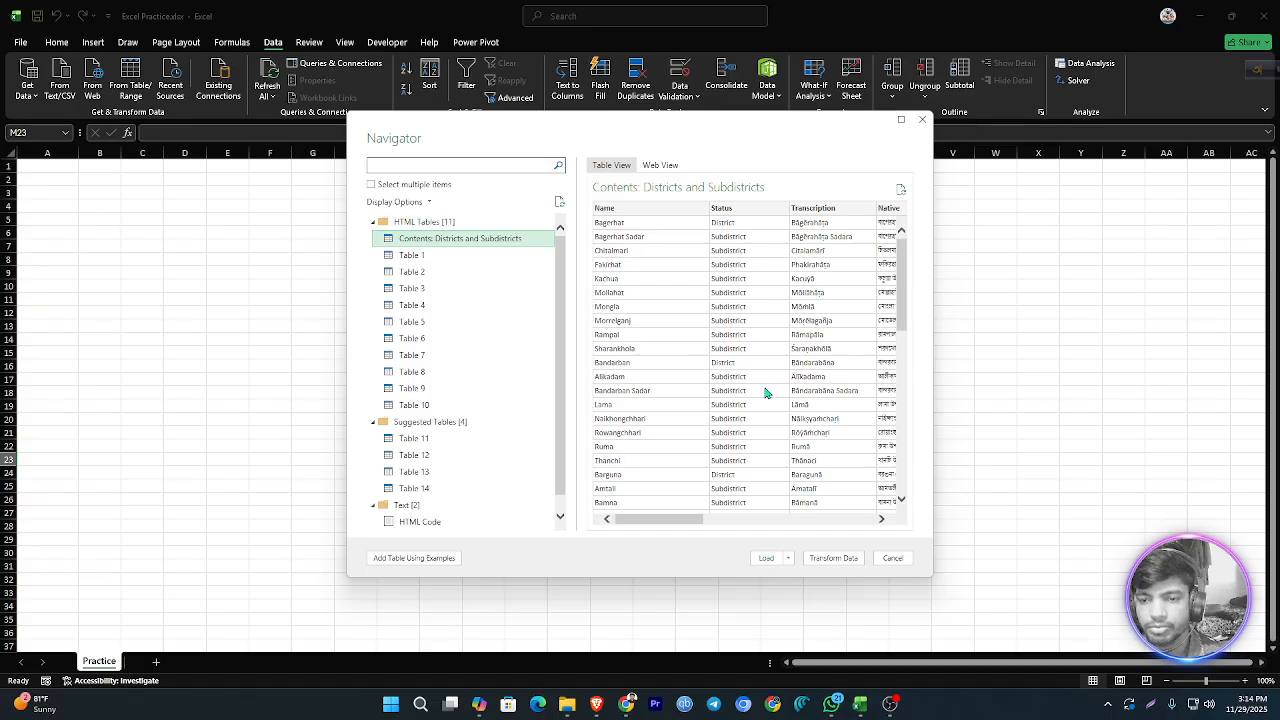
pyautogui.moveTo(667, 522)
pyautogui.mouseDown()
pyautogui.moveTo(848, 522)
pyautogui.moveTo(650, 518)
pyautogui.mouseUp()
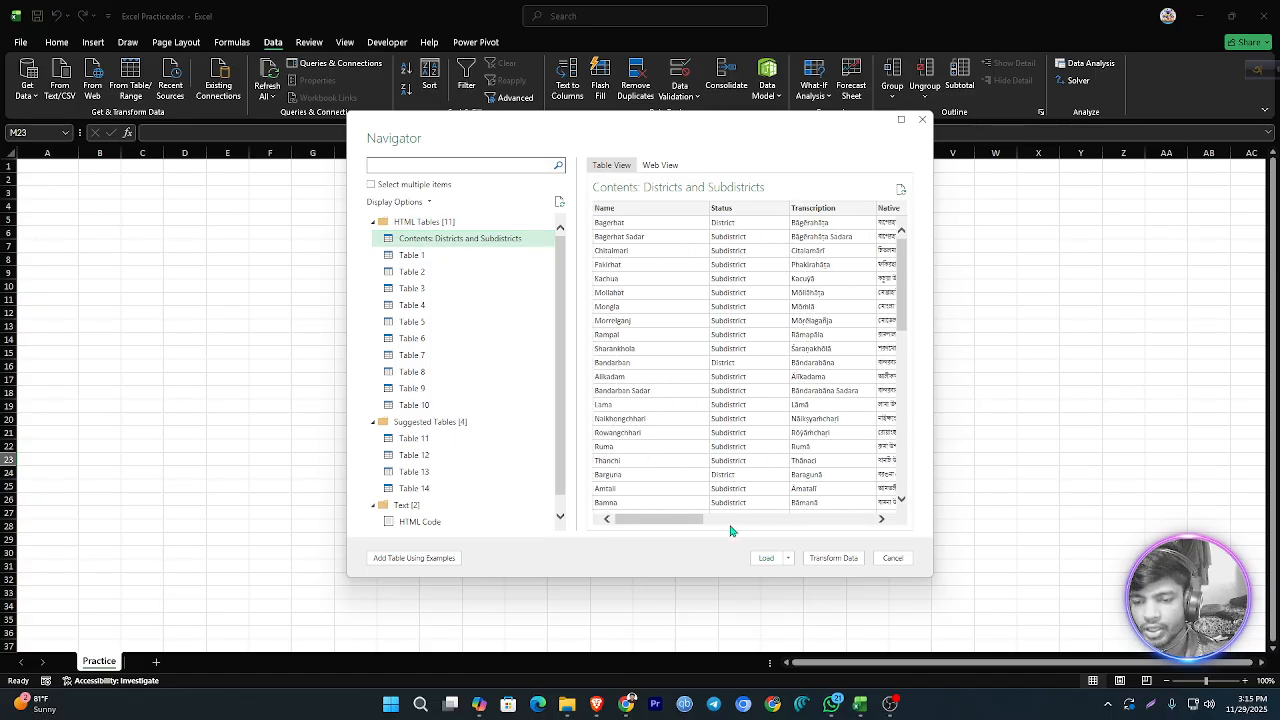
pyautogui.click(788, 560)
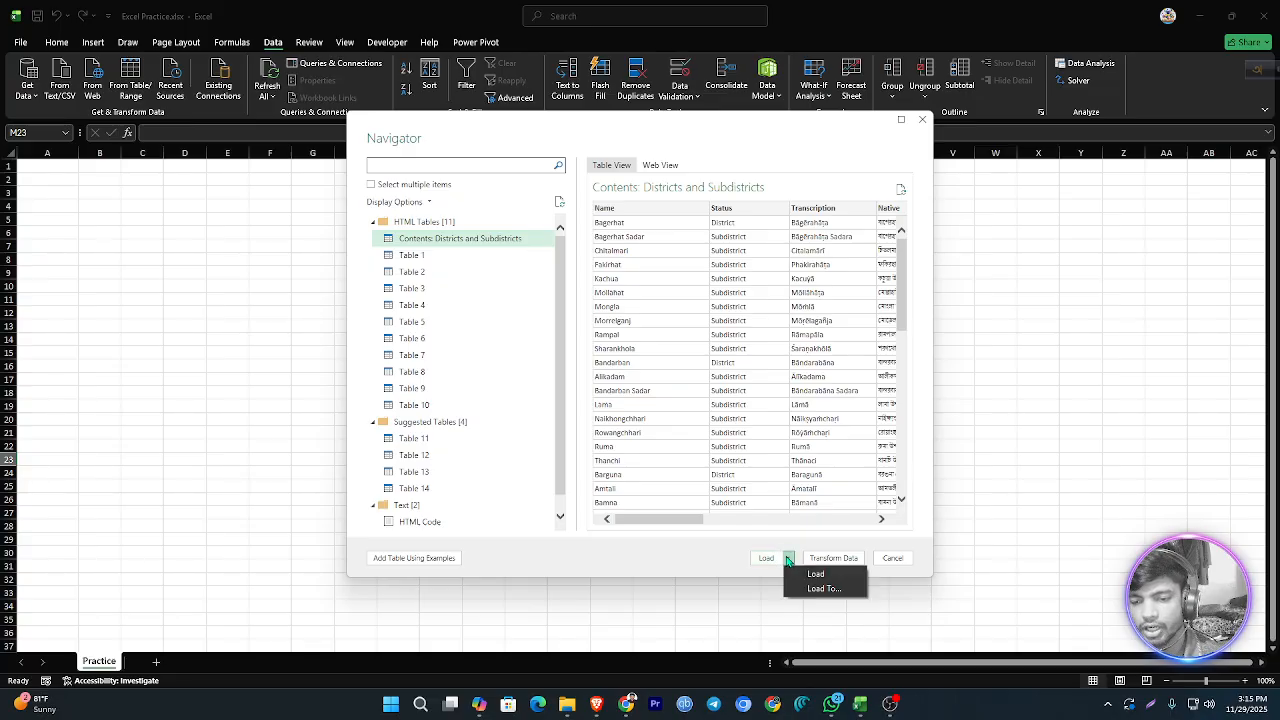
pyautogui.click(873, 545)
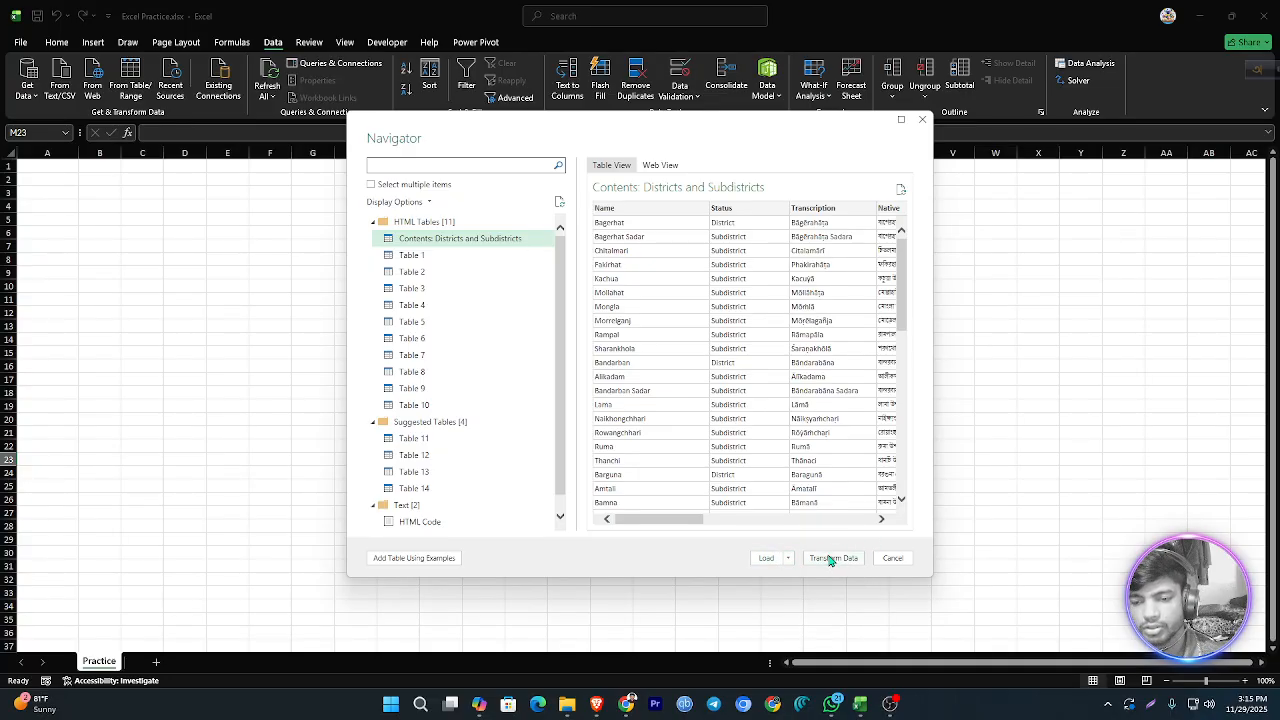
pyautogui.click(833, 558)
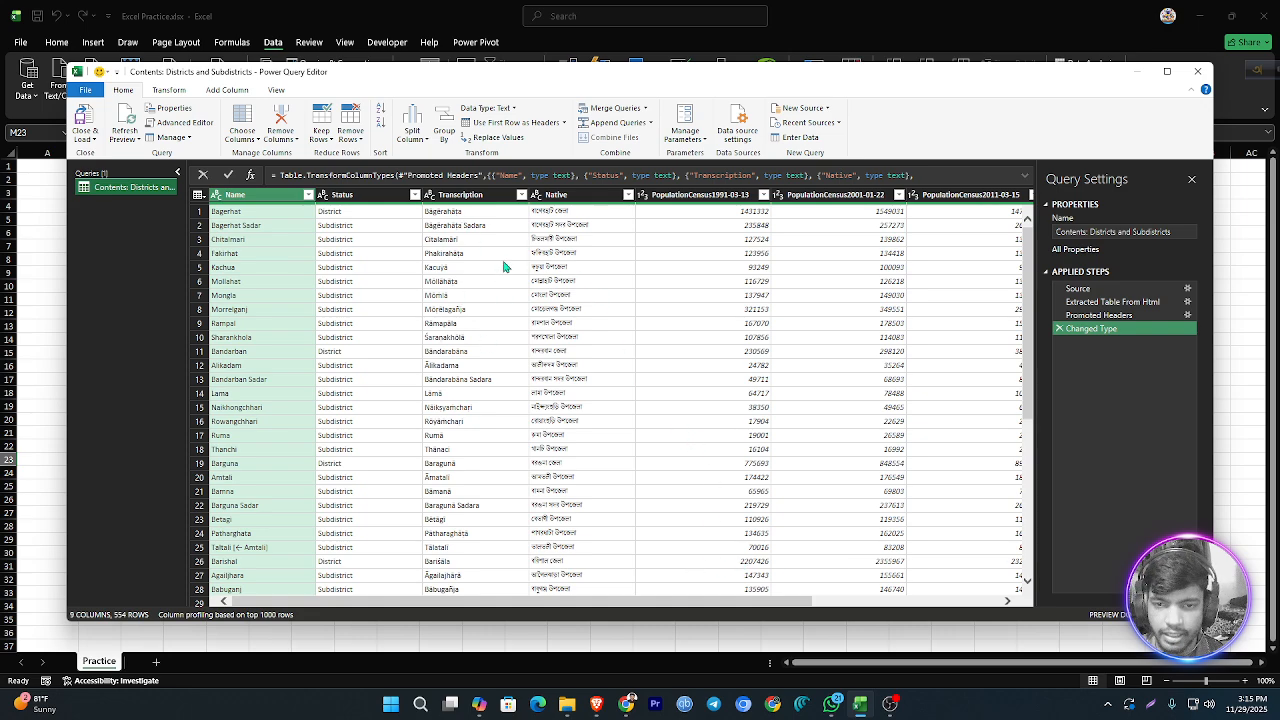
# Step: Remove the Transcription column from the Districts and Subdistricts query and look through the remaining rows
pyautogui.click(488, 196)
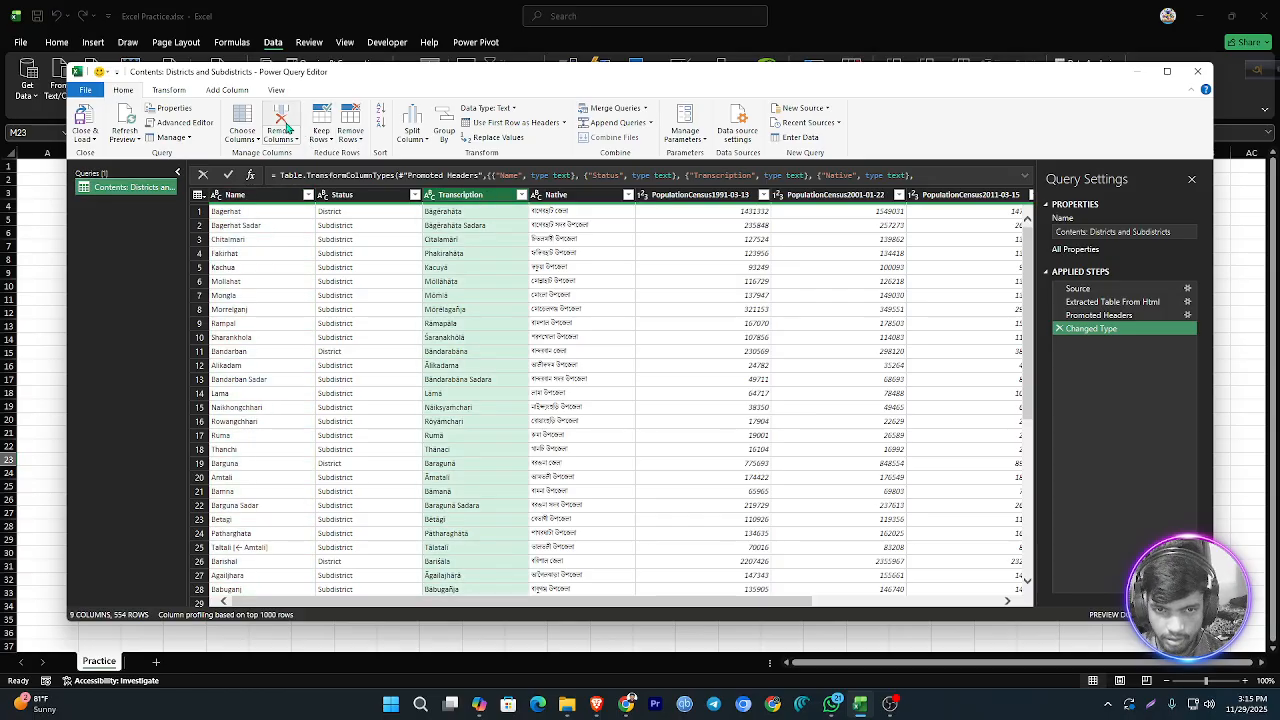
pyautogui.click(281, 117)
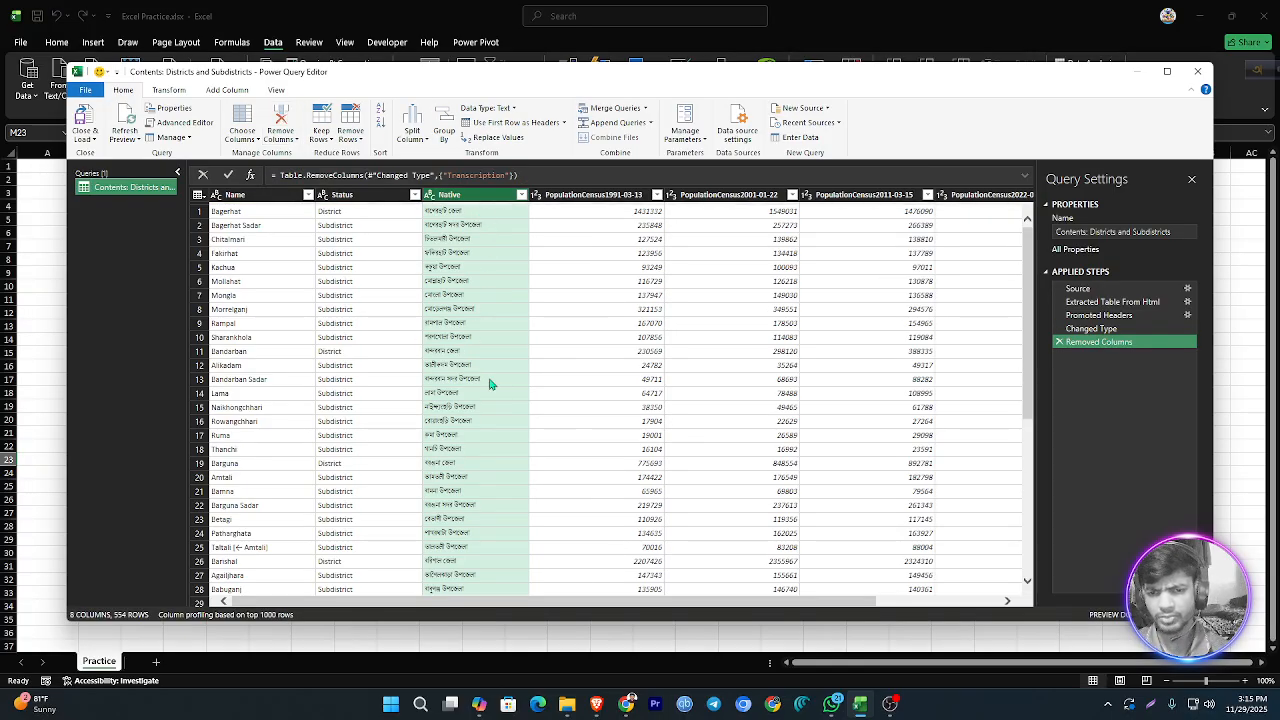
pyautogui.scroll(-15, 477, 390)
pyautogui.scroll(9, 477, 390)
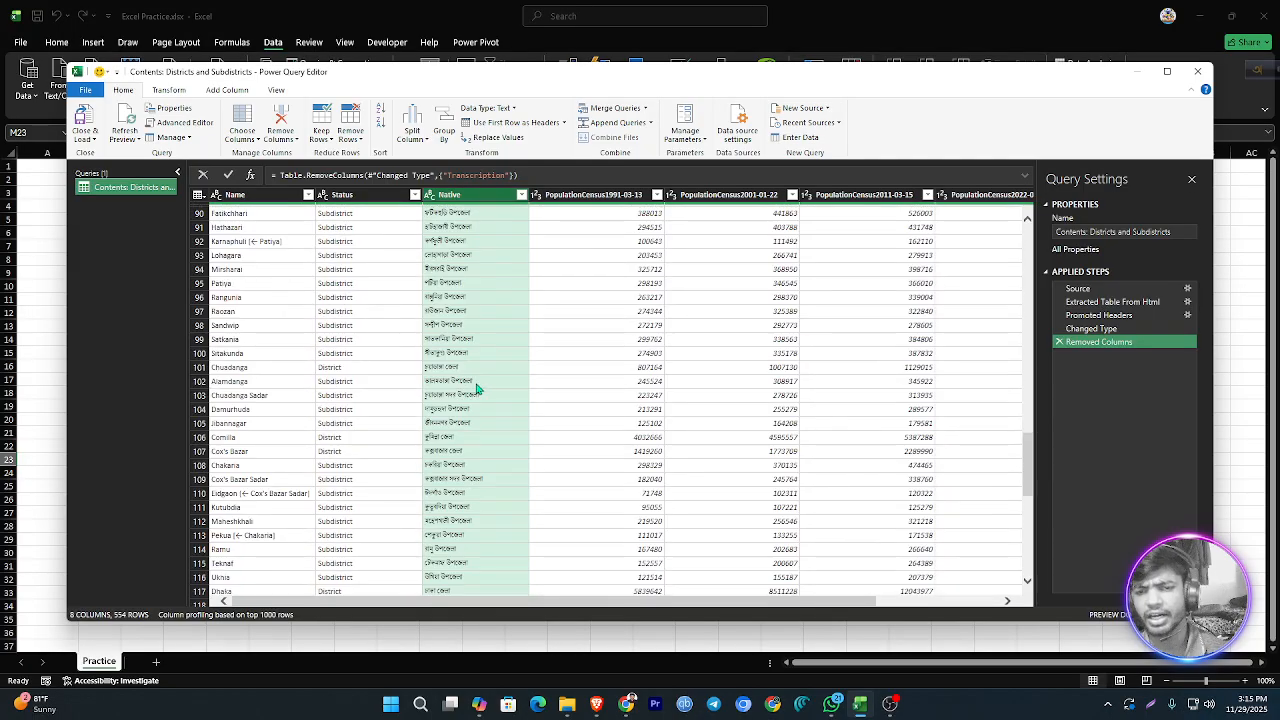
pyautogui.scroll(7, 477, 390)
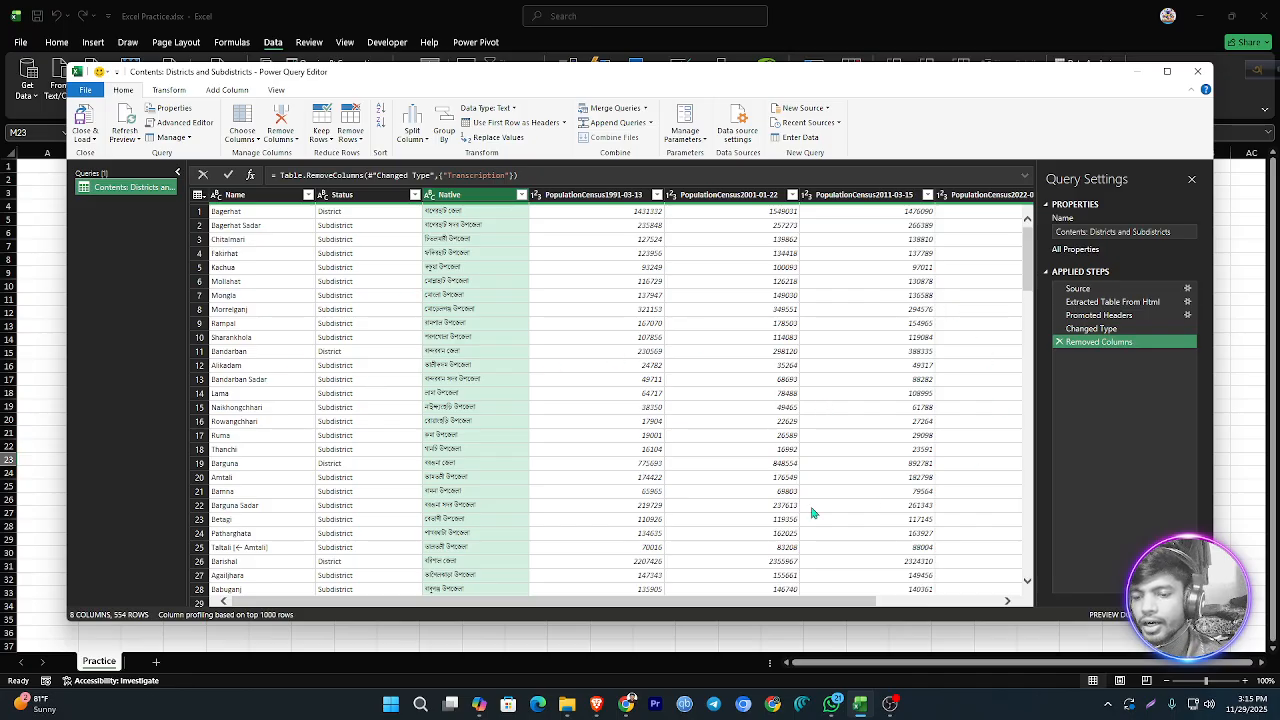
# Step: Remove the unnamed column of arrow symbols at the end of the query table
pyautogui.moveTo(666, 605); pyautogui.dragTo(788, 605)
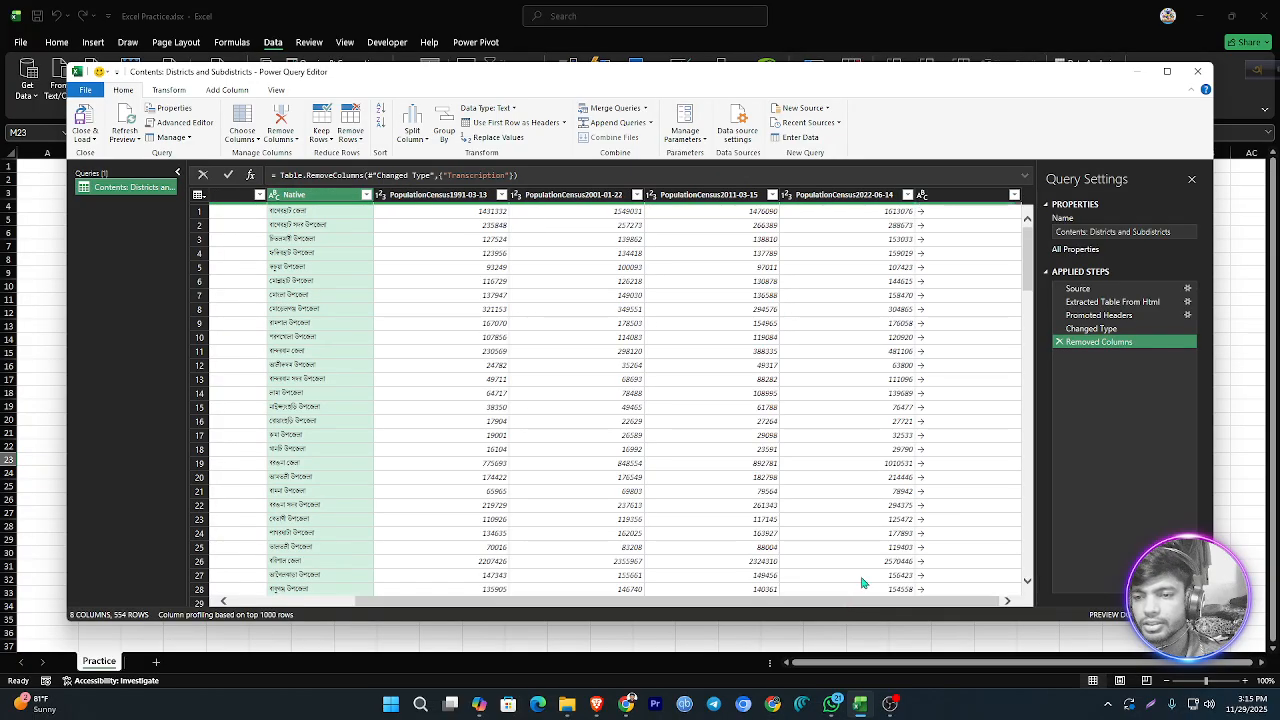
pyautogui.click(959, 196)
pyautogui.rightClick(959, 196)
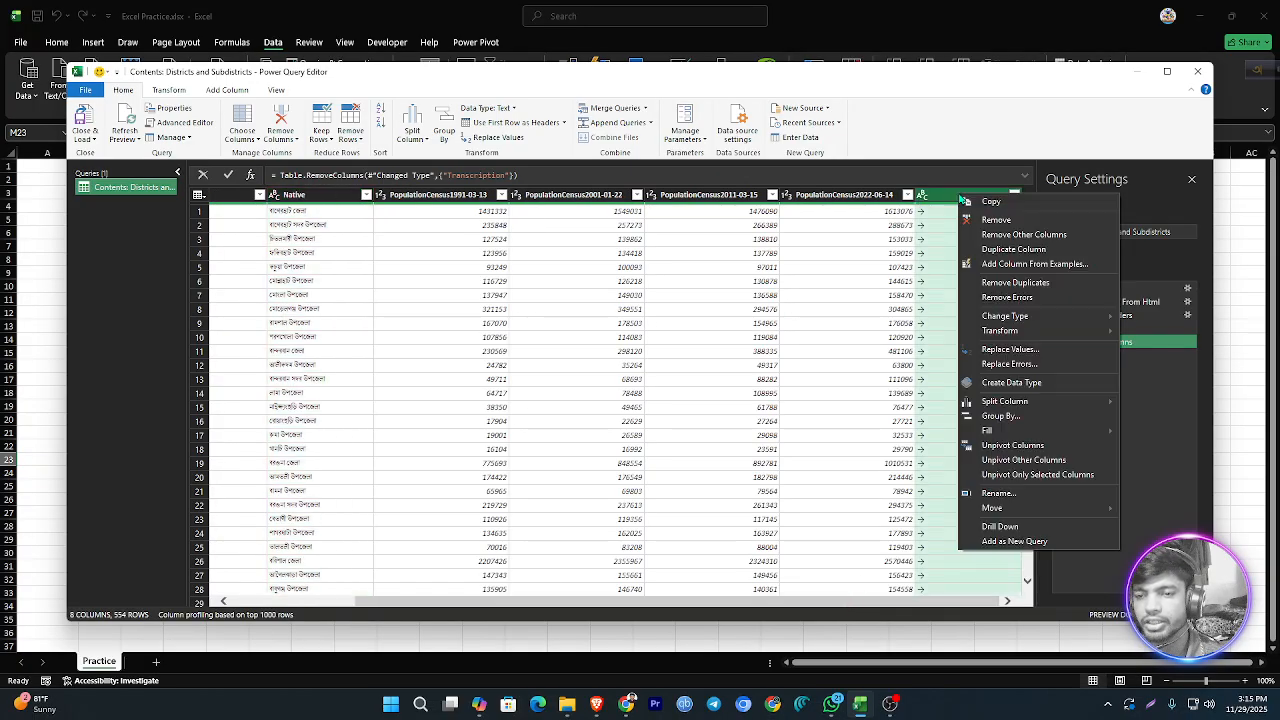
pyautogui.click(995, 220)
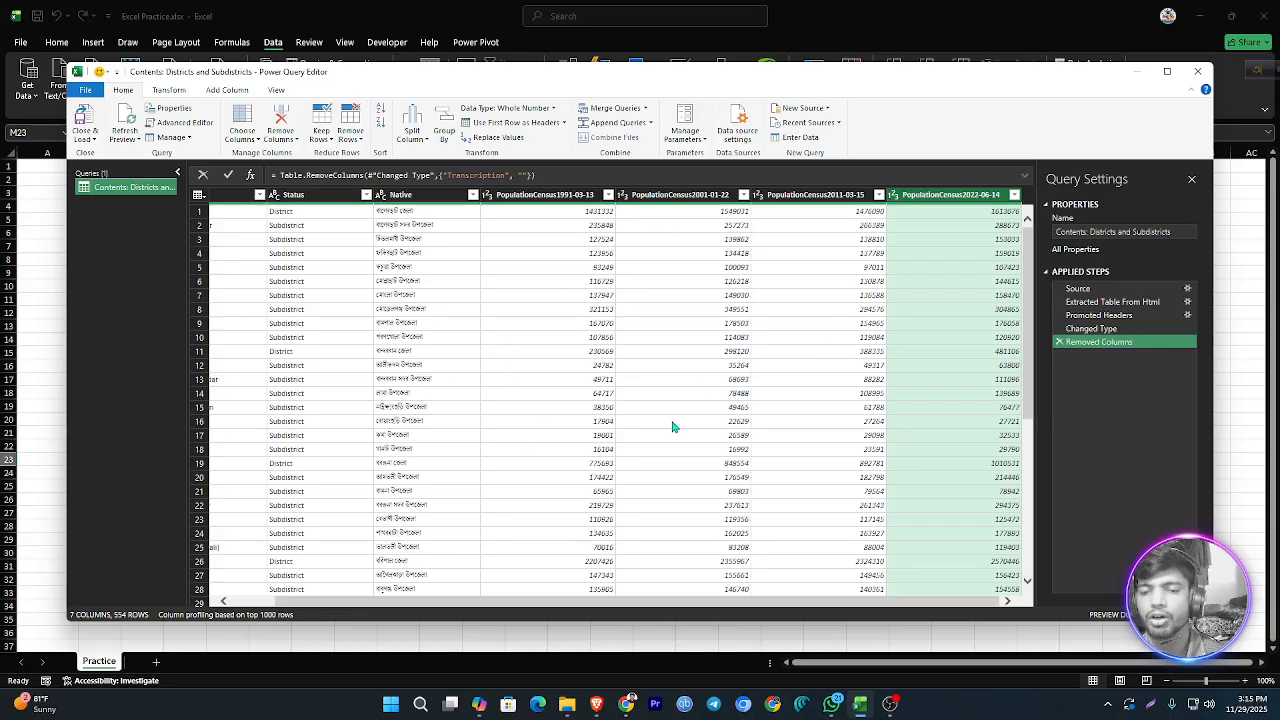
# Step: Rename the PopulationCensus1991-03-13 column to "Population in 1991"
pyautogui.click(567, 199)
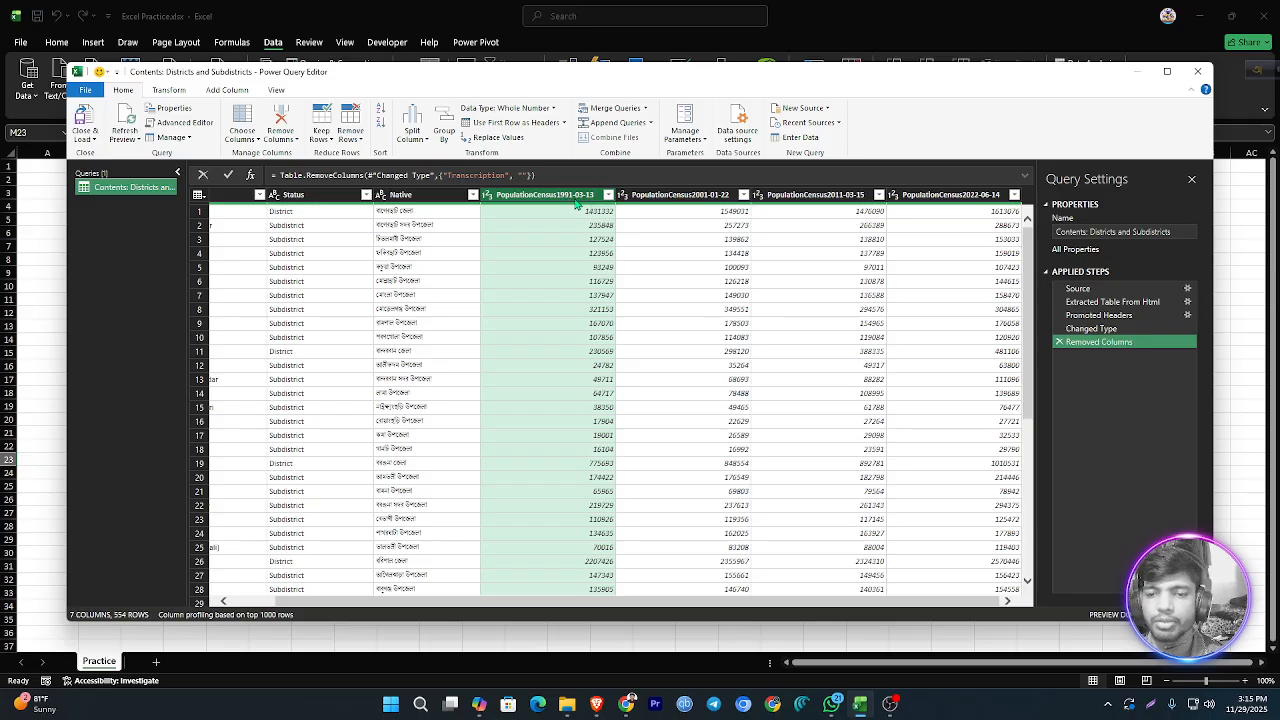
pyautogui.doubleClick(573, 199)
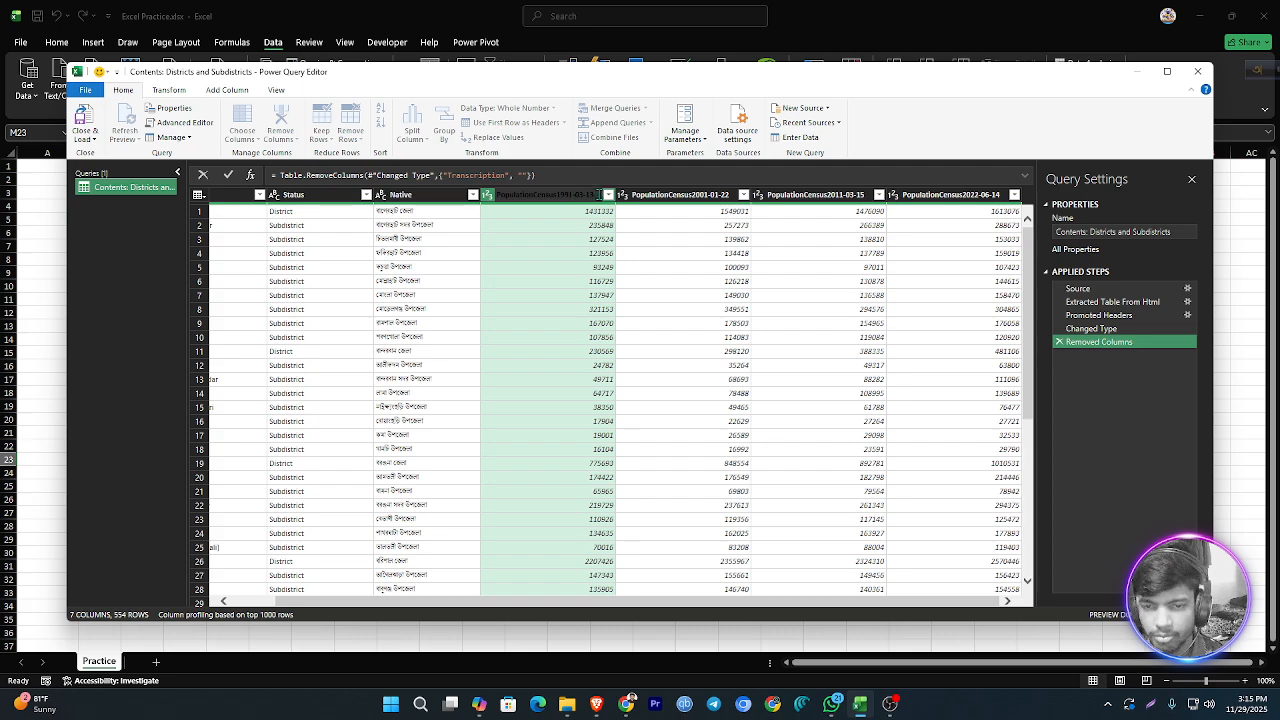
pyautogui.moveTo(595, 195); pyautogui.dragTo(574, 195)
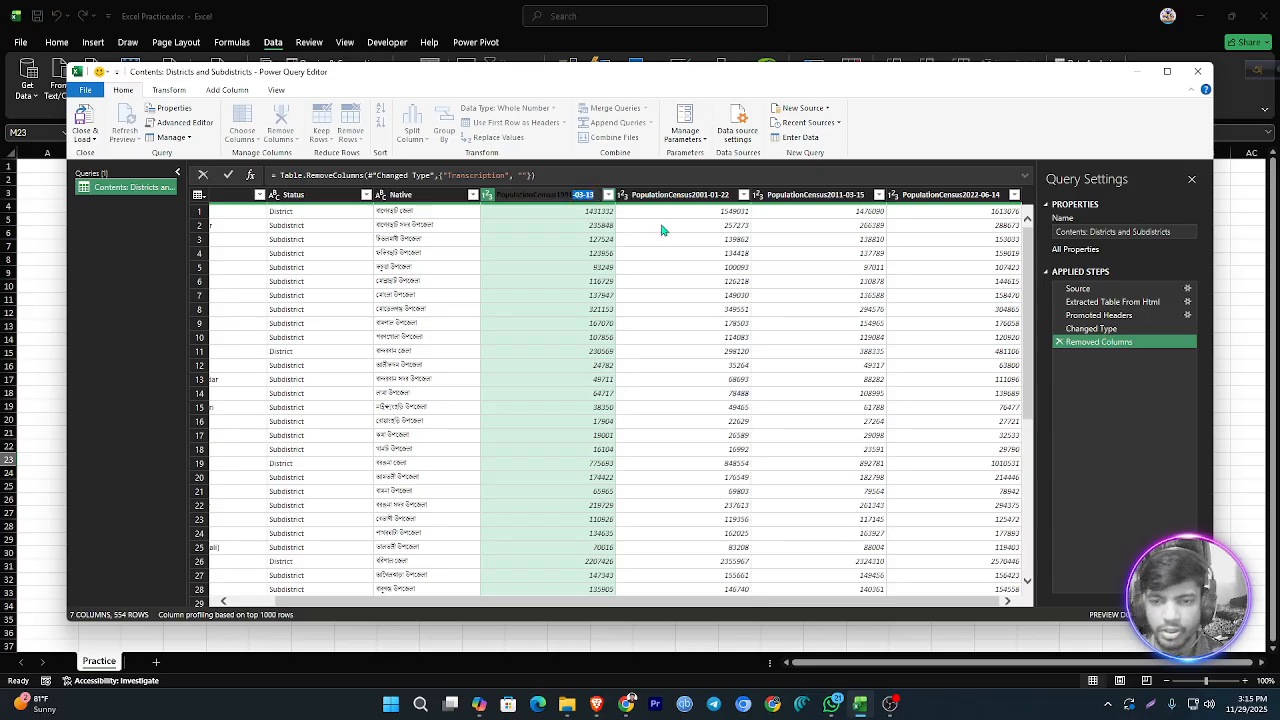
pyautogui.press('BackSpace')
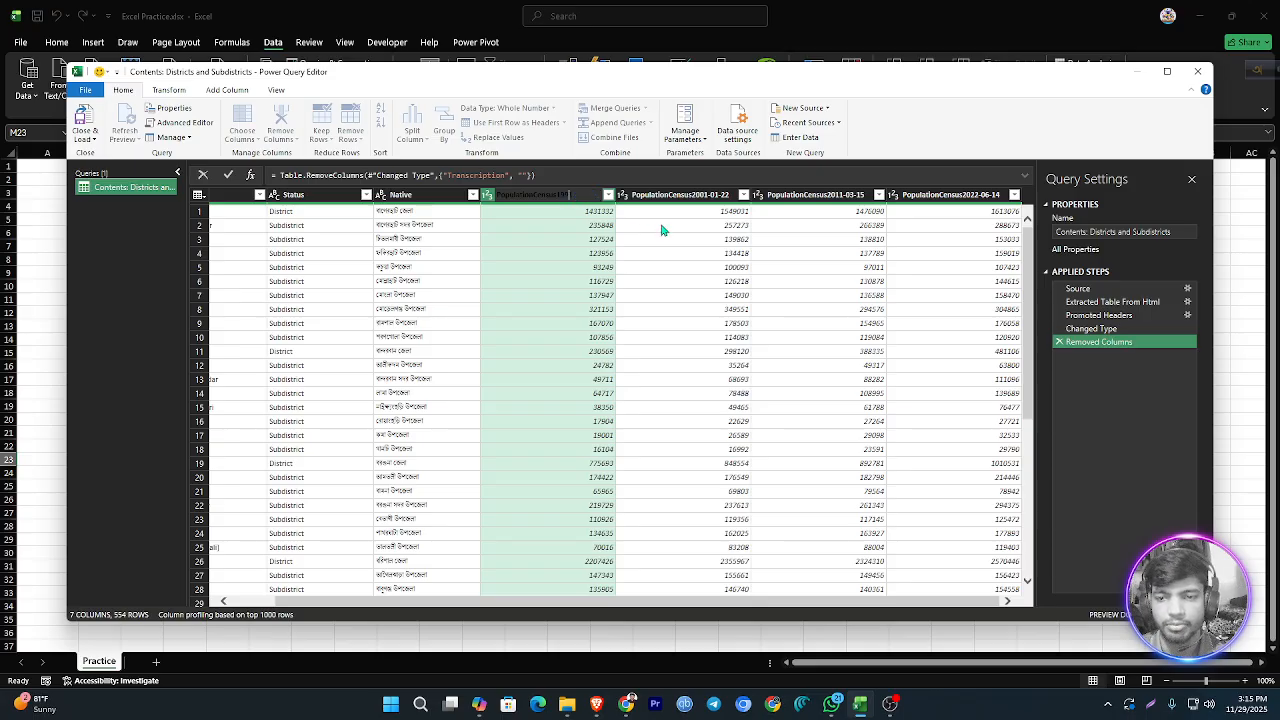
pyautogui.press('BackSpace')
pyautogui.press('BackSpace')
pyautogui.press('BackSpace')
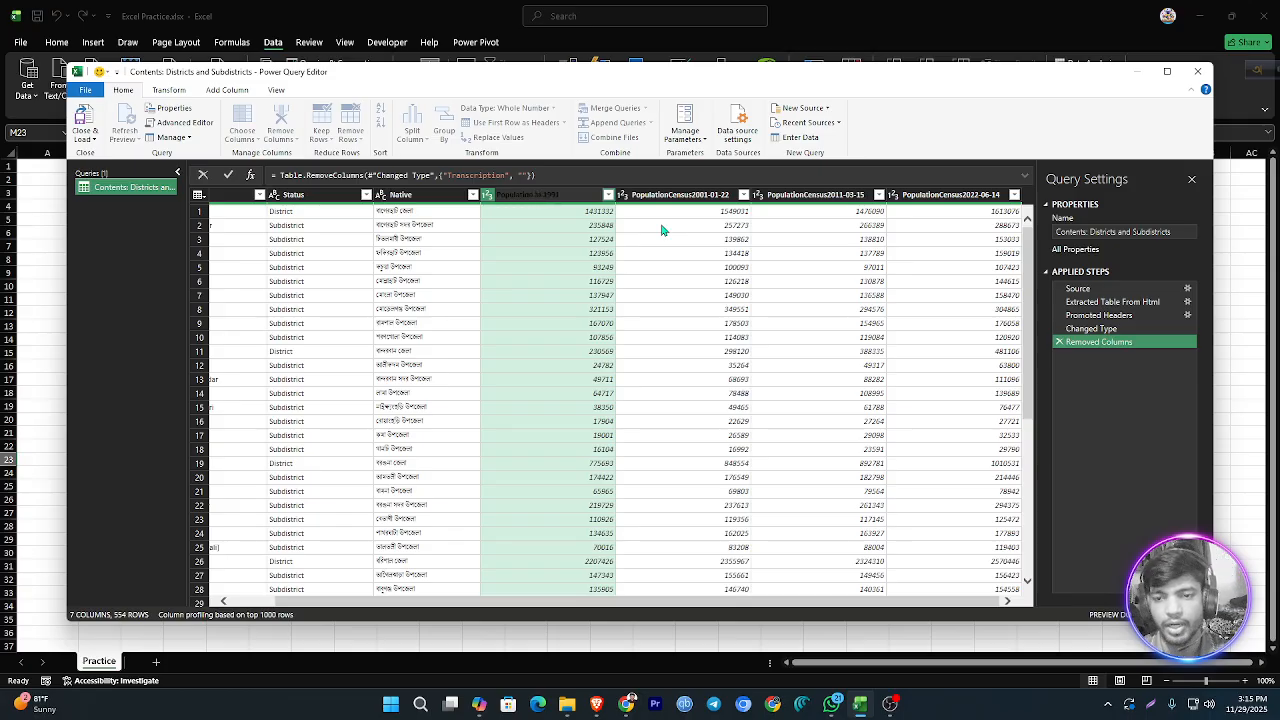
# Step: Copy the 1991 column's new name and reuse it to rename PopulationCensus2001-01-22 to "Population in 2001"
pyautogui.moveTo(580, 199); pyautogui.dragTo(466, 195)
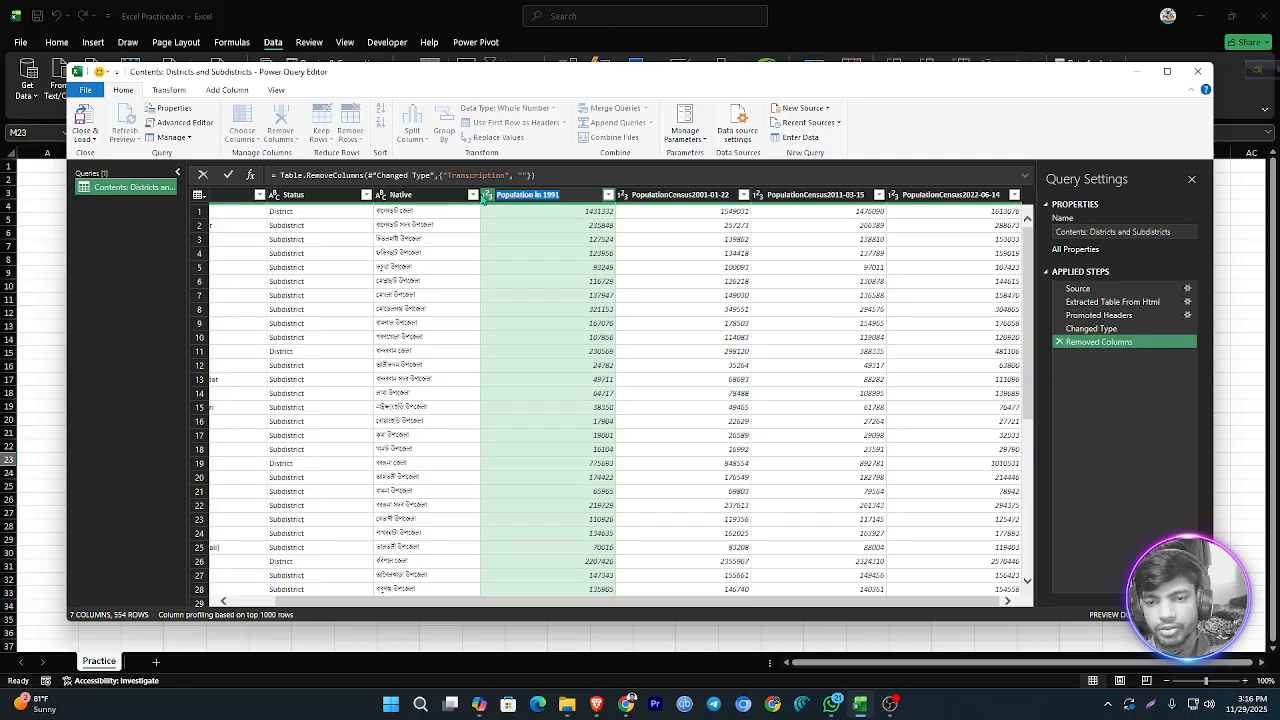
pyautogui.rightClick(524, 197)
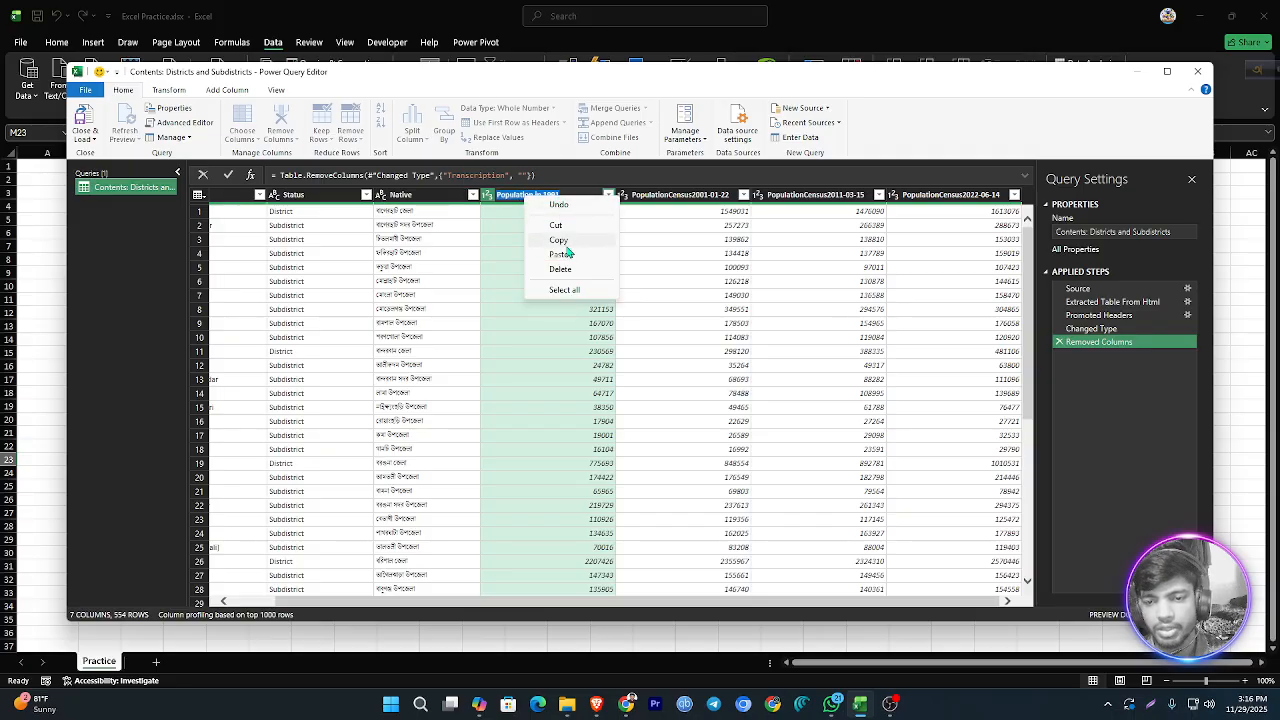
pyautogui.click(562, 241)
pyautogui.doubleClick(700, 196)
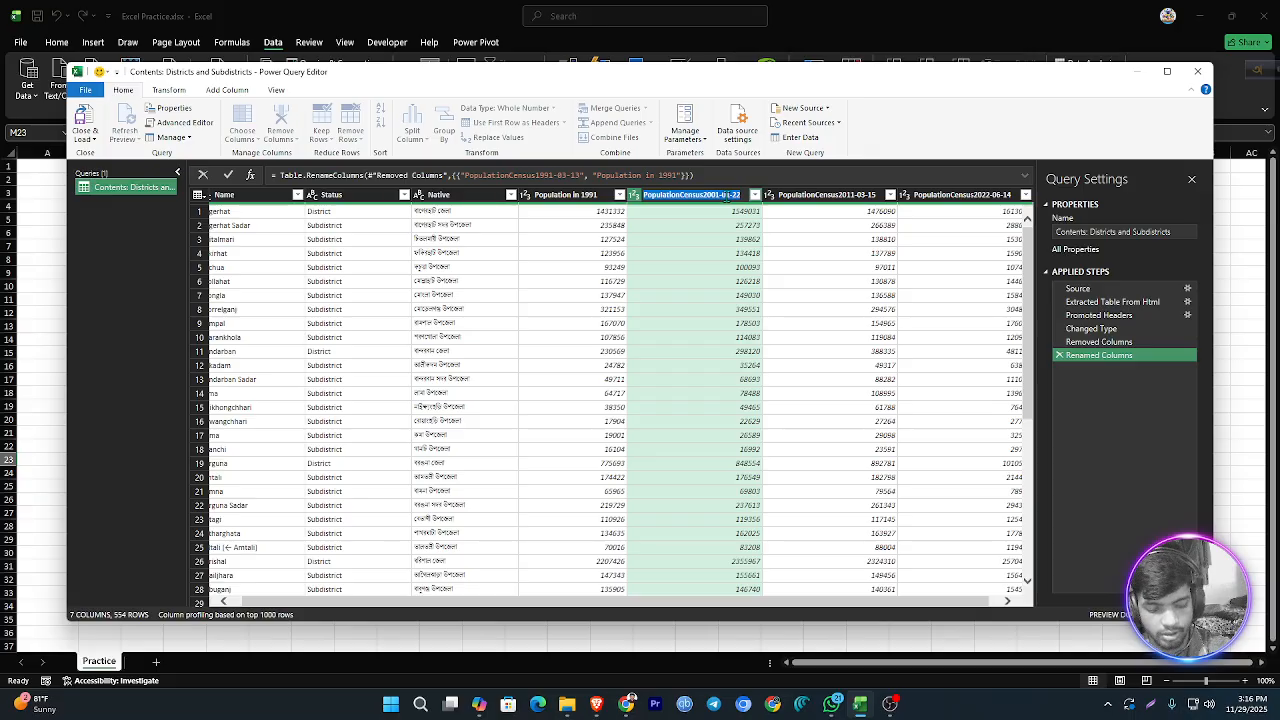
pyautogui.hotkey('ctrl', 'v')
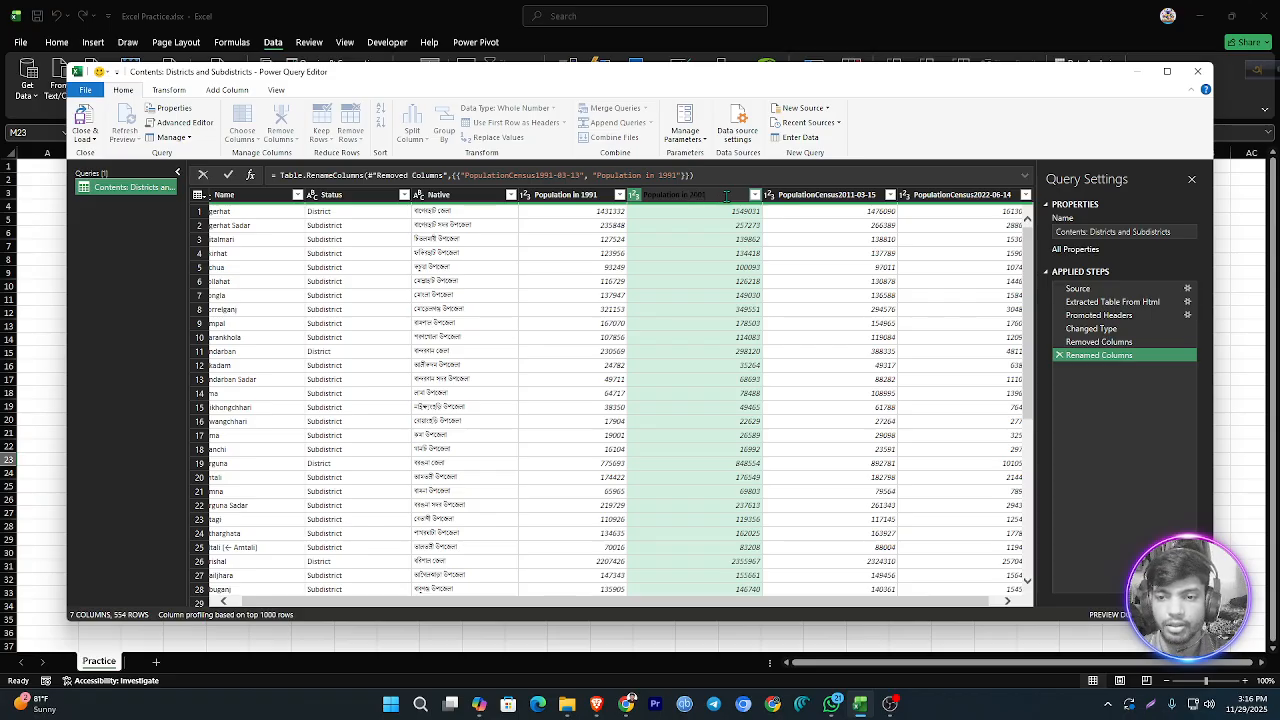
# Step: Copy the 2001 column's new name and reuse it to rename PopulationCensus2011-03-15 to "Population in 2011"
pyautogui.moveTo(727, 197); pyautogui.dragTo(637, 195)
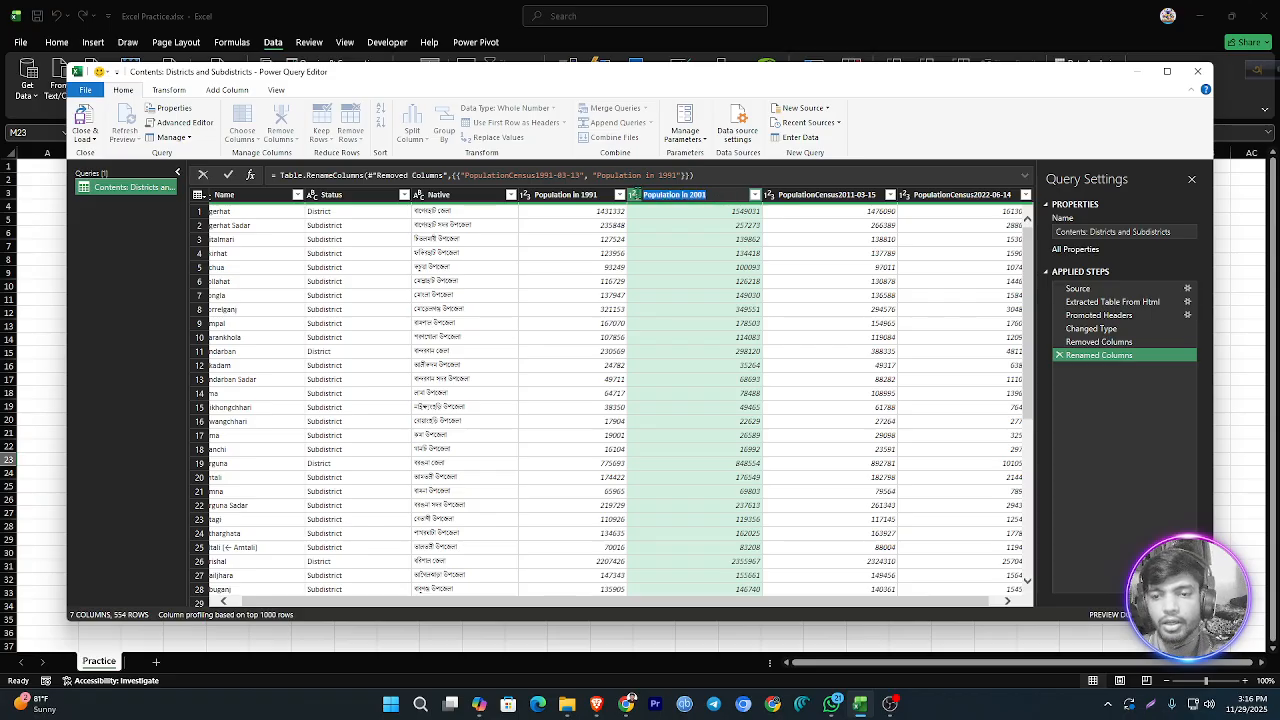
pyautogui.rightClick(660, 197)
pyautogui.click(698, 240)
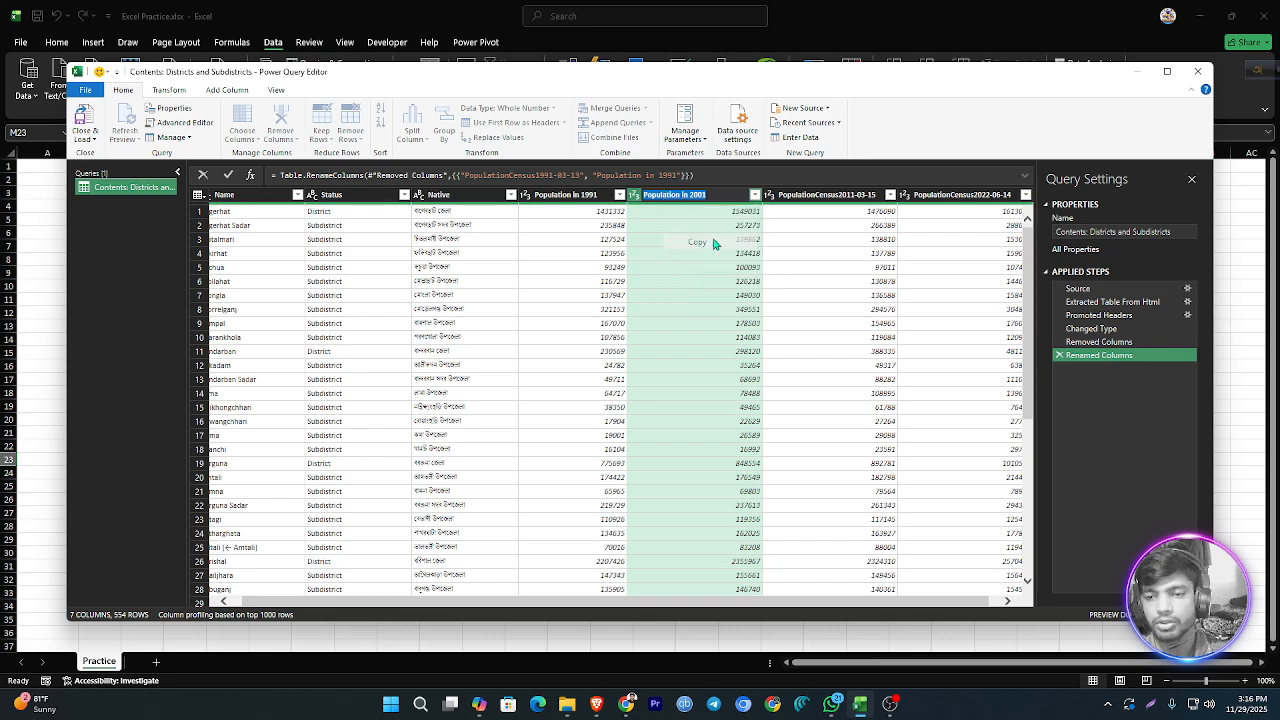
pyautogui.click(828, 202)
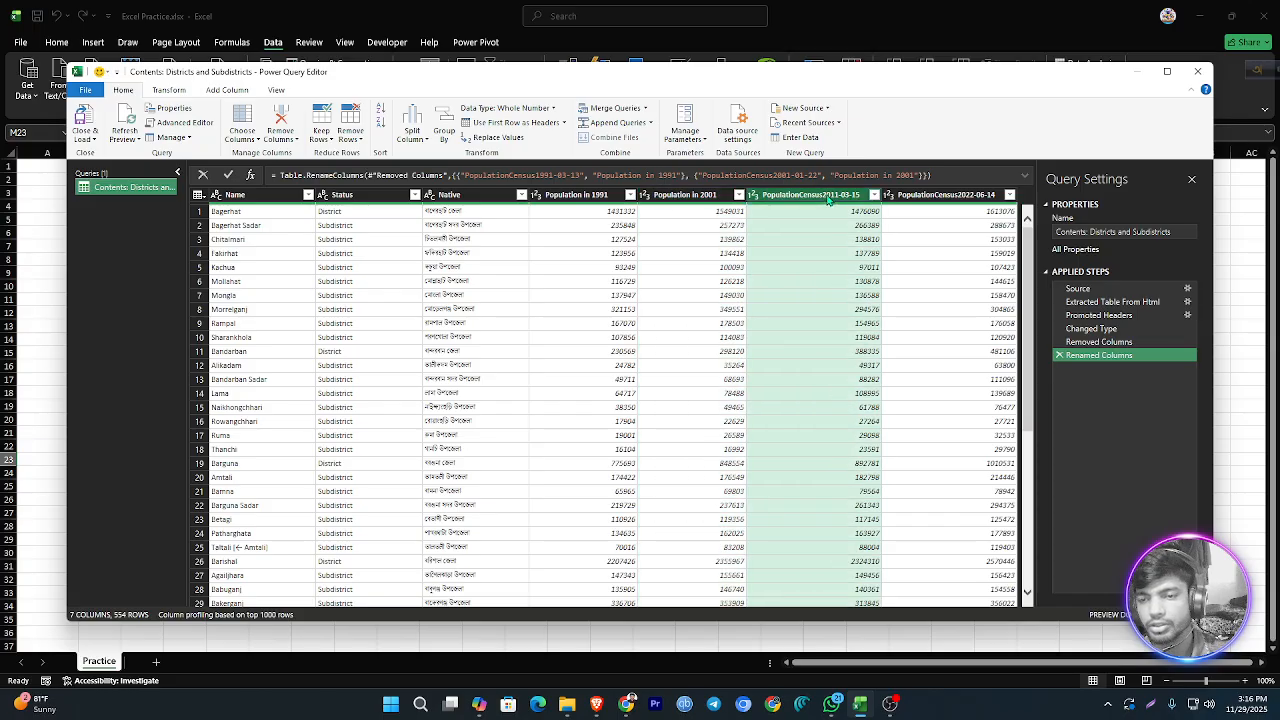
pyautogui.doubleClick(828, 197)
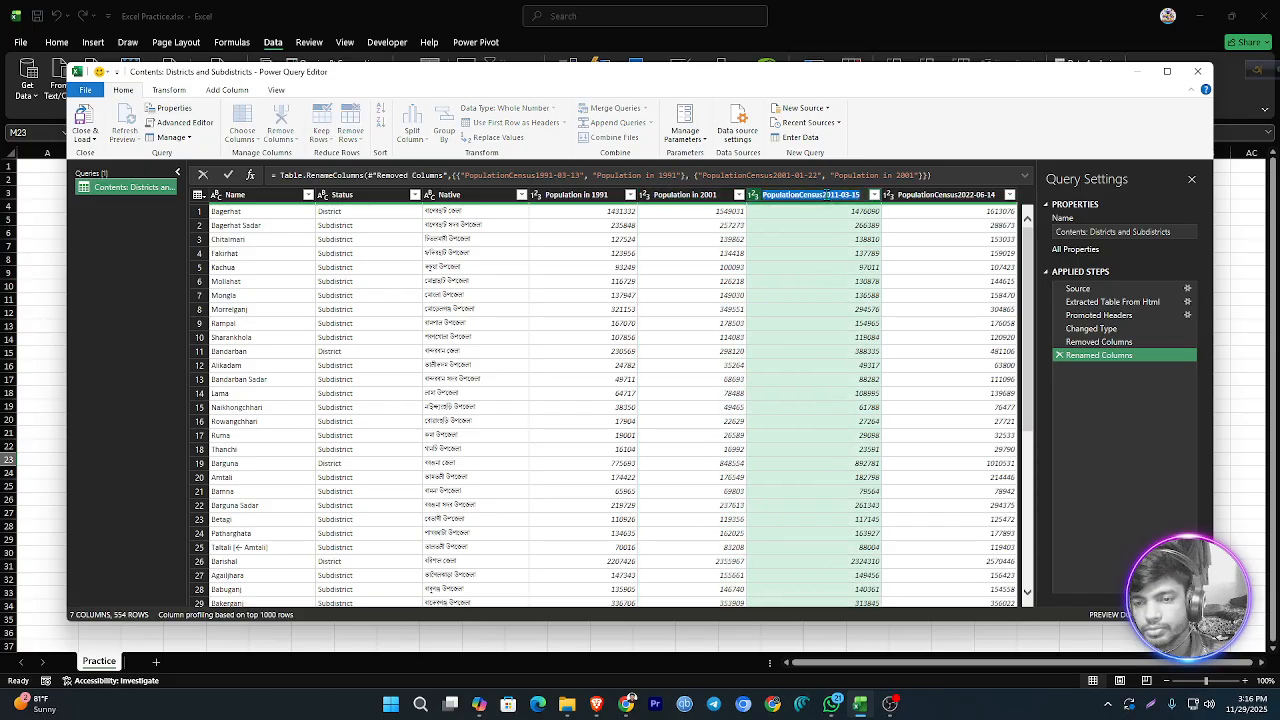
pyautogui.hotkey('ctrl', 'v')
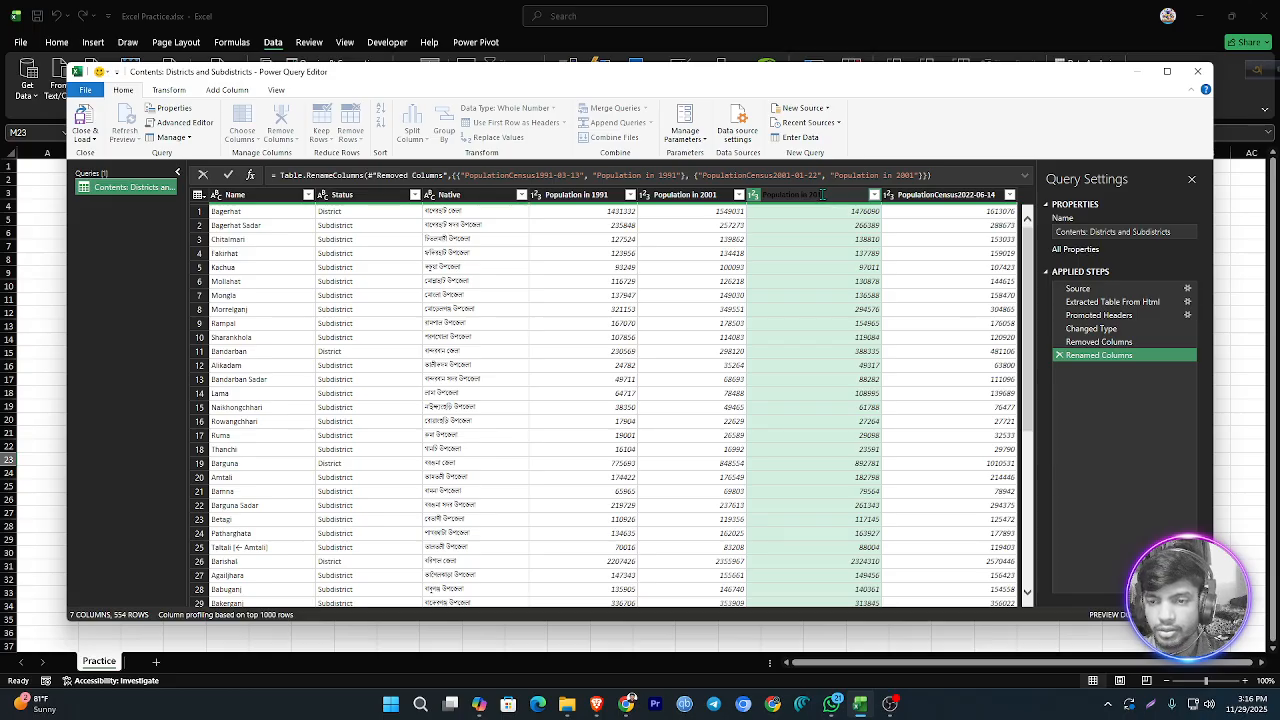
# Step: Rename the PopulationCensus2022-06-14 column to "Population in 2022"
pyautogui.doubleClick(951, 196)
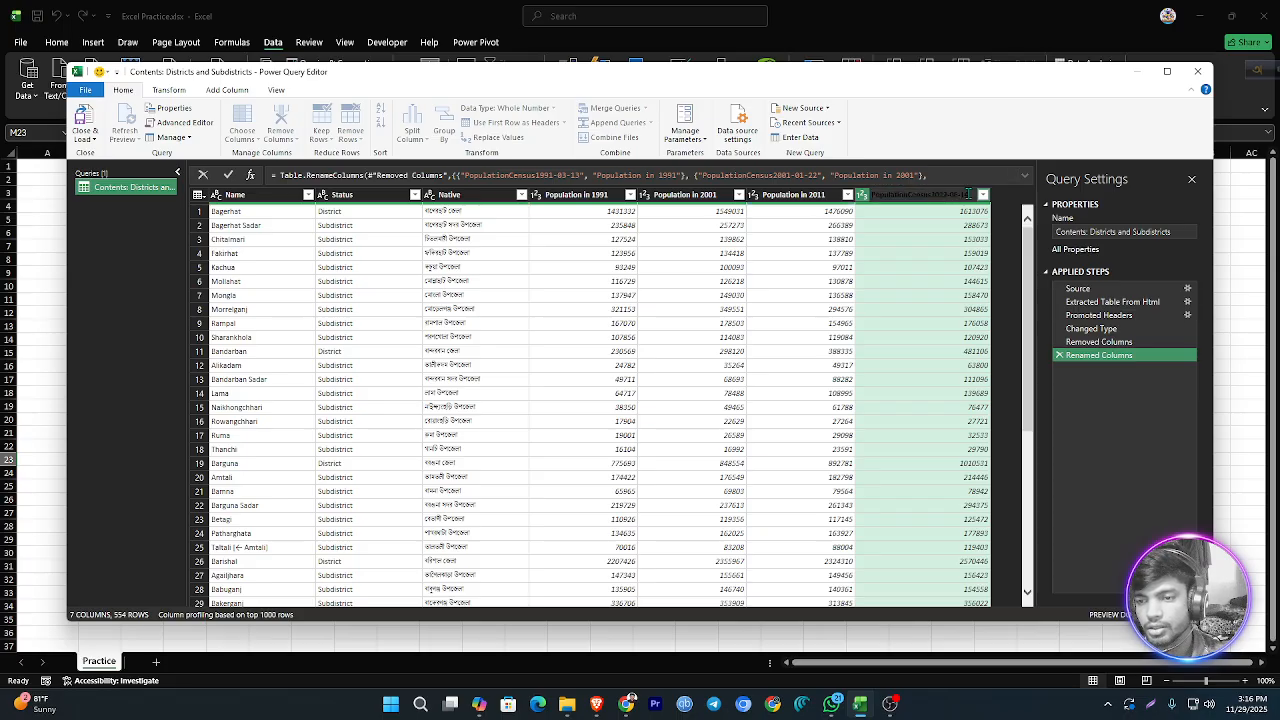
pyautogui.moveTo(970, 194)
pyautogui.mouseDown()
pyautogui.moveTo(872, 194)
pyautogui.moveTo(946, 194)
pyautogui.mouseUp()
pyautogui.press('BackSpace')
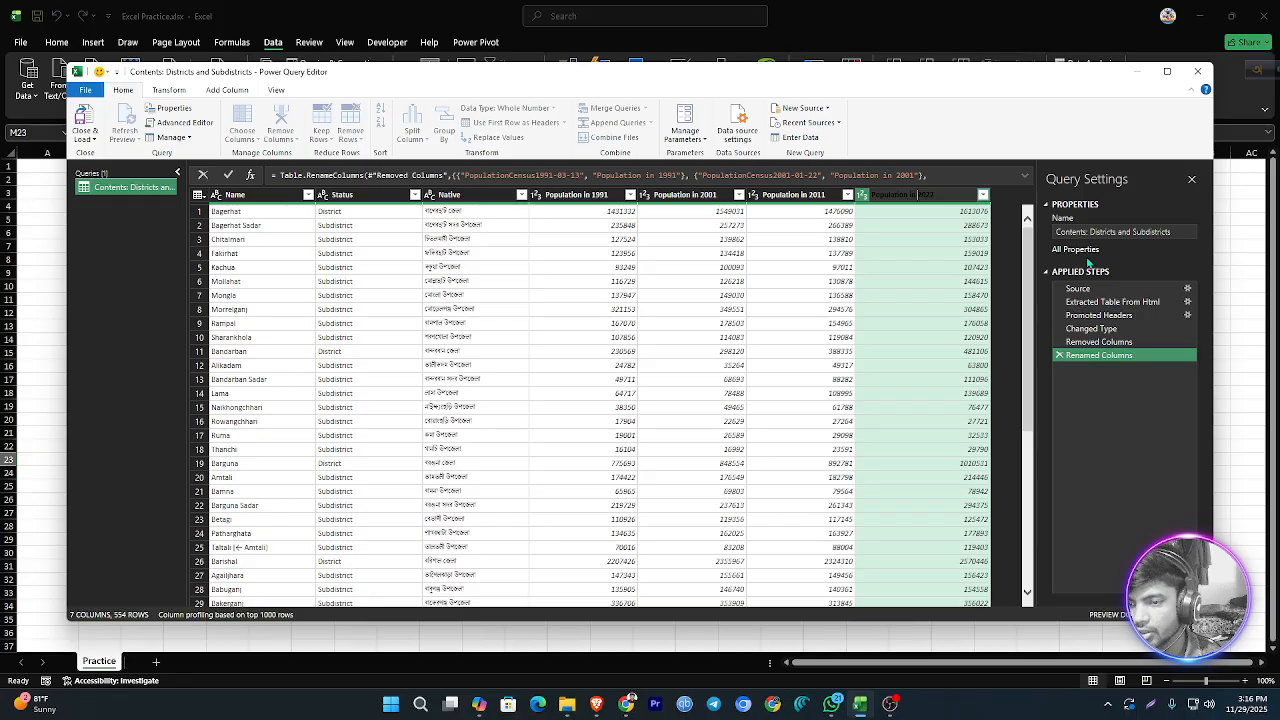
pyautogui.click(1118, 411)
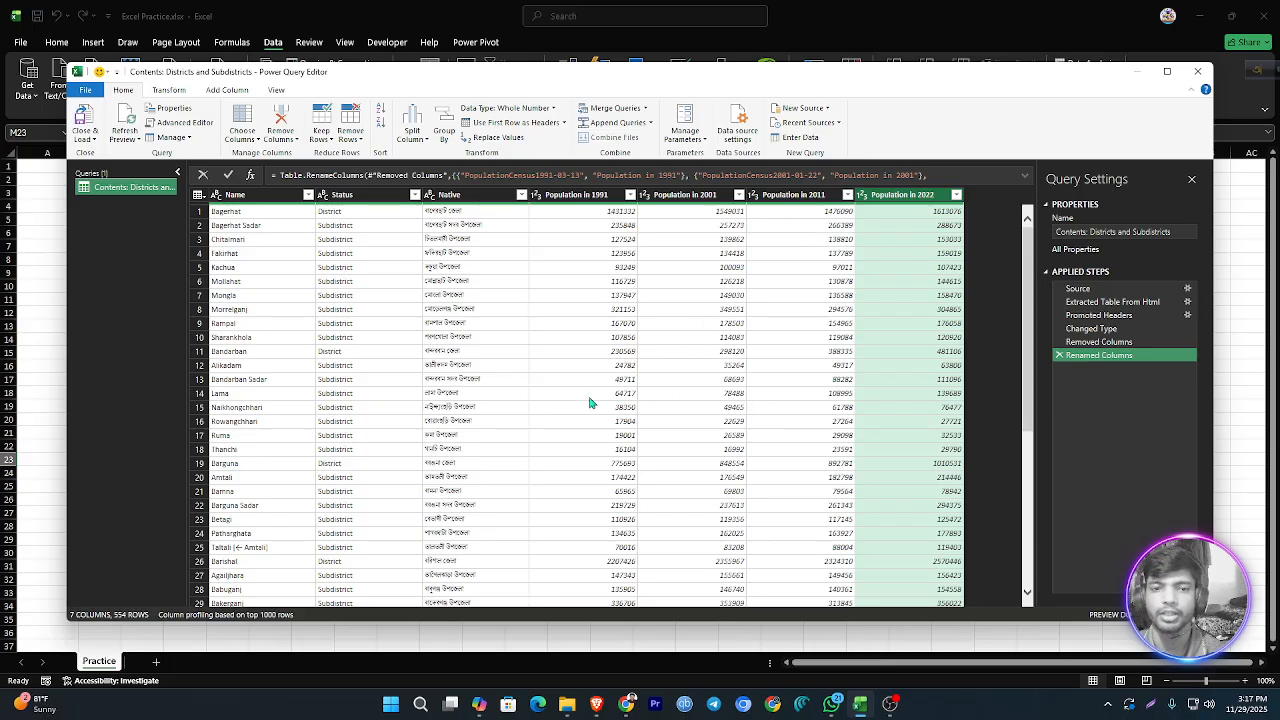
# Step: Close the query editor, load the cleaned query into a new worksheet and dismiss the table style tip
pyautogui.click(93, 143)
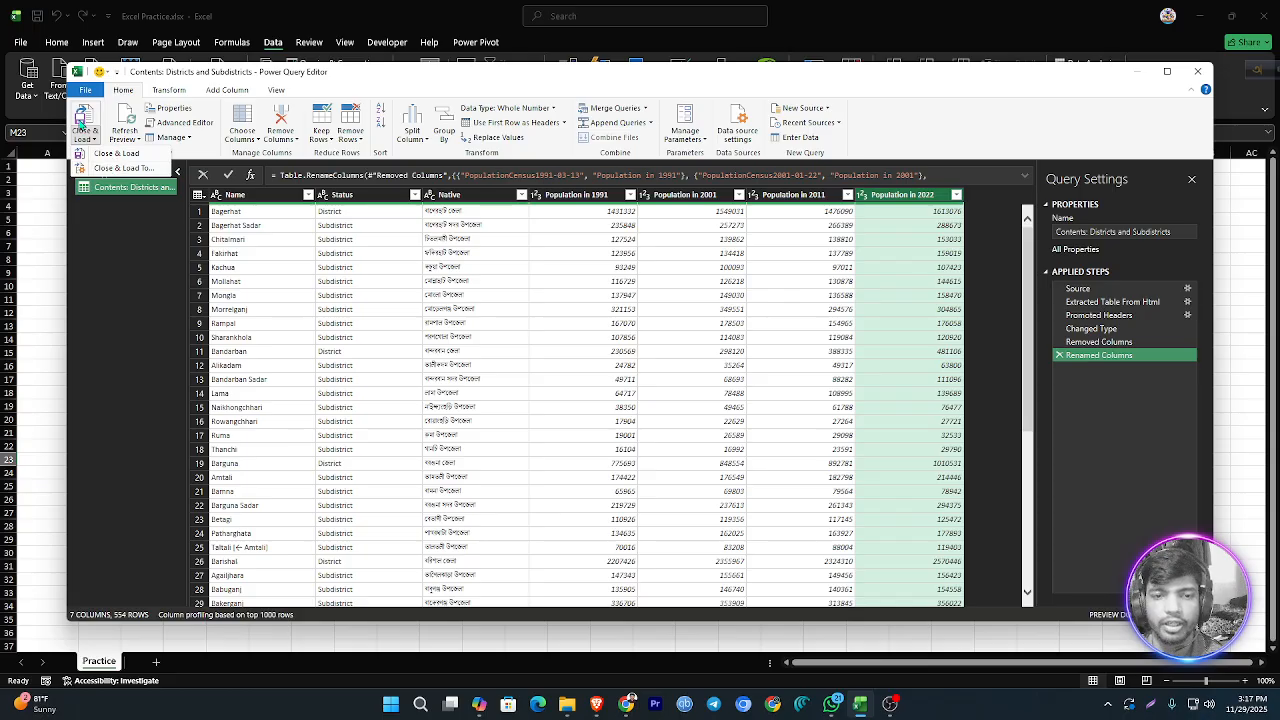
pyautogui.click(112, 155)
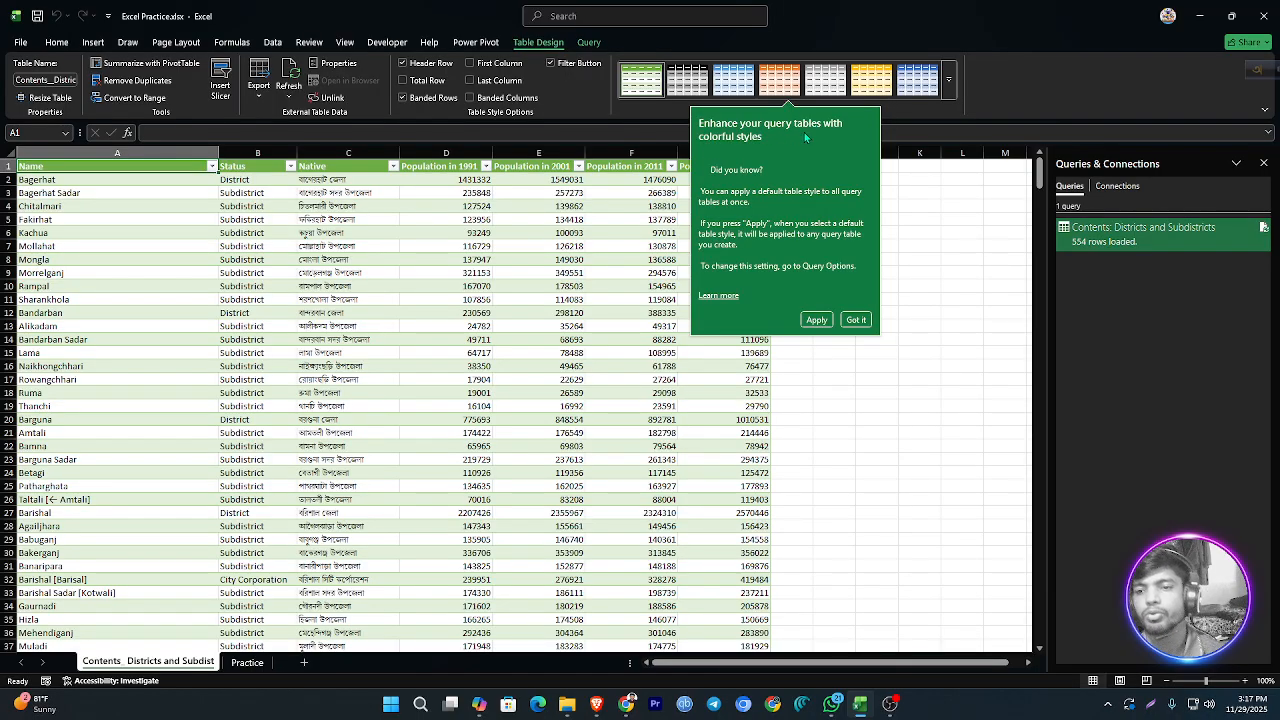
pyautogui.click(856, 320)
# Step: Look through the rows of the loaded Districts and Subdistricts table and return to its beginning
pyautogui.scroll(-3, 531, 274)
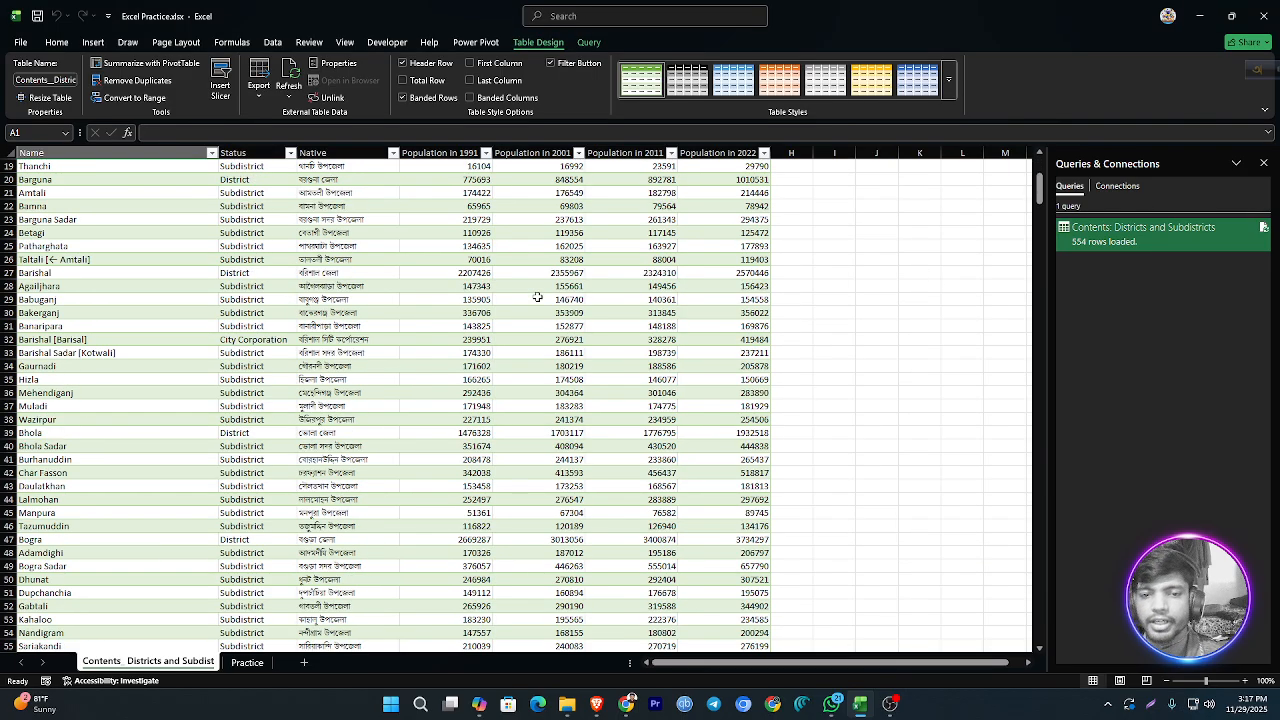
pyautogui.scroll(3, 535, 290)
pyautogui.scroll(-4, 586, 527)
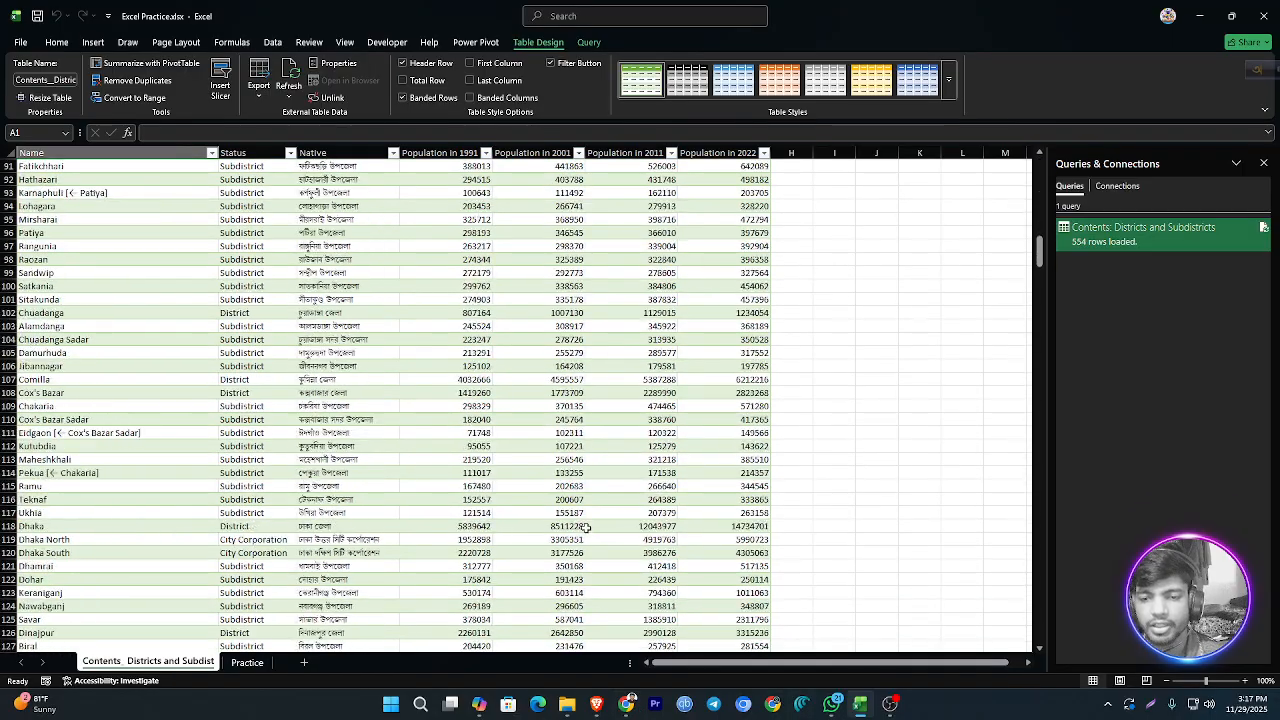
pyautogui.scroll(4, 586, 527)
pyautogui.scroll(-20, 413, 360)
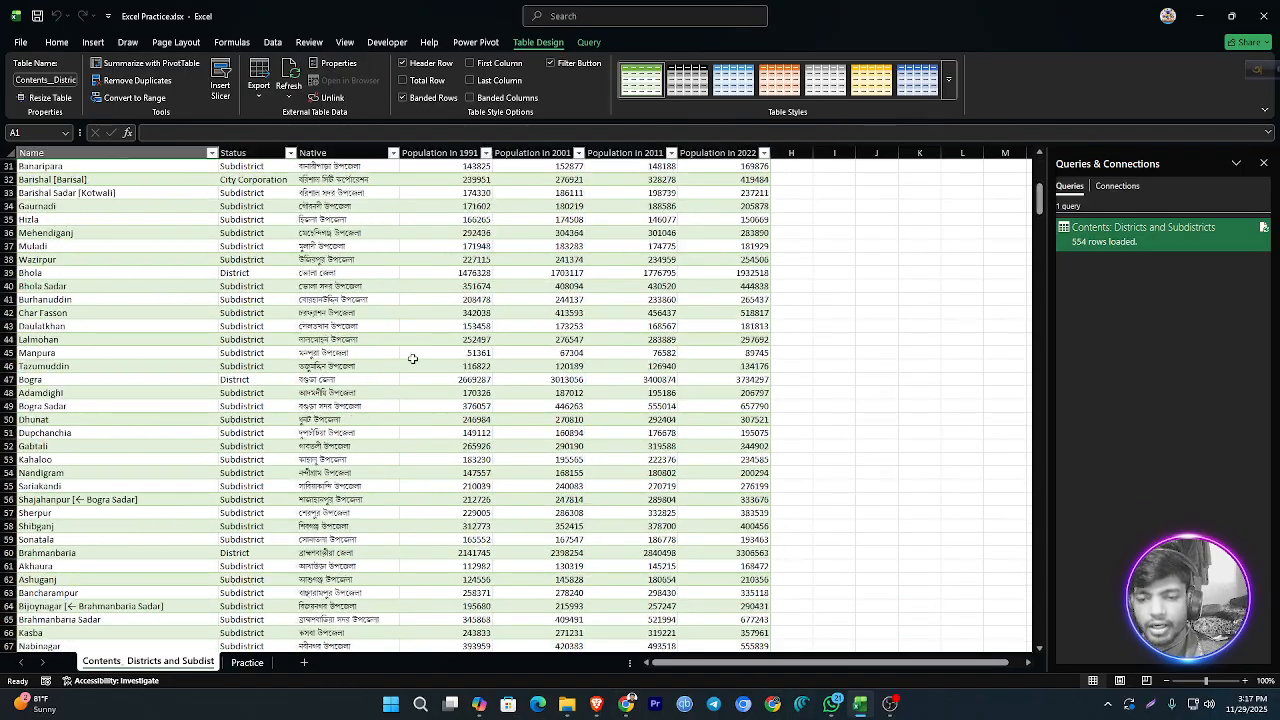
pyautogui.scroll(-20, 504, 383)
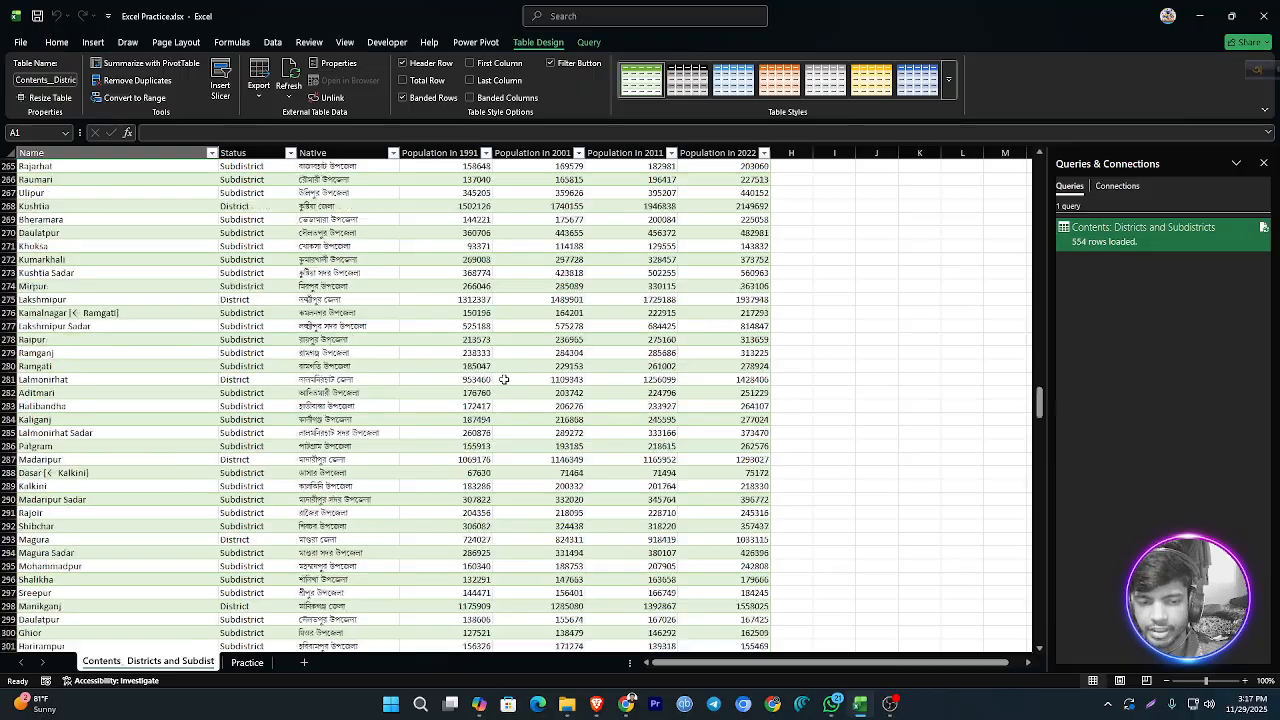
pyautogui.scroll(20, 504, 379)
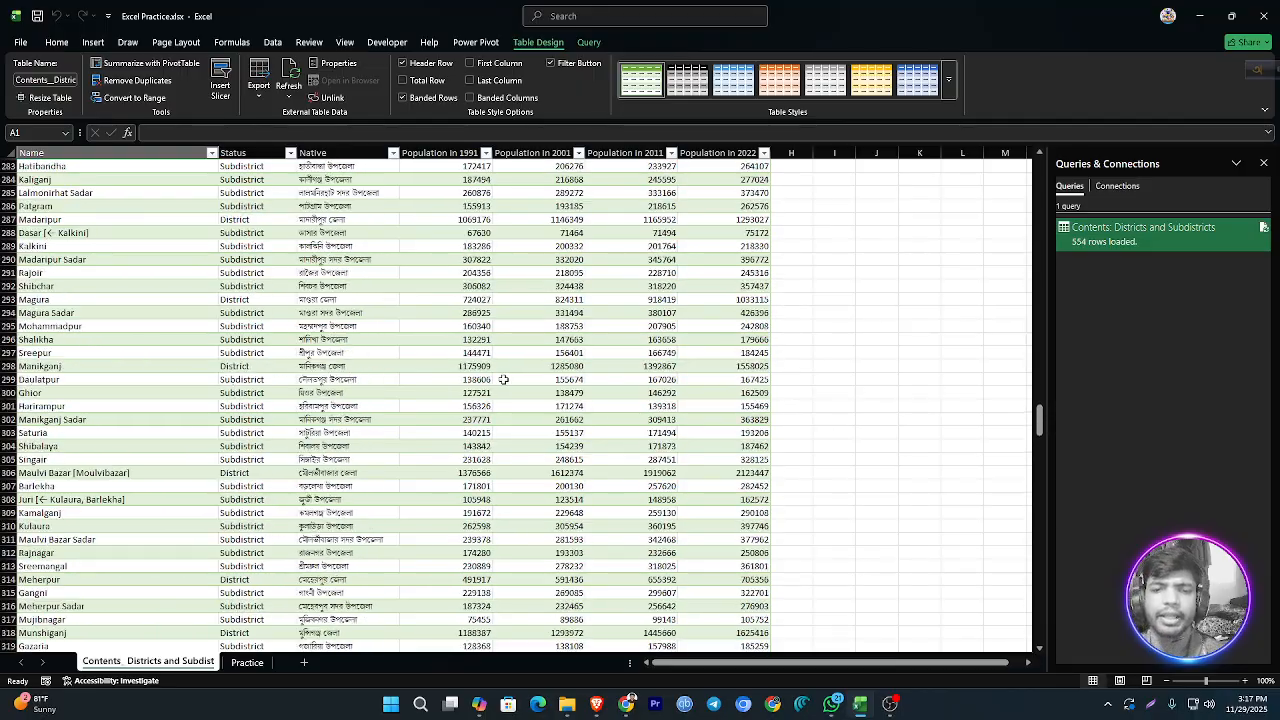
pyautogui.scroll(20, 504, 379)
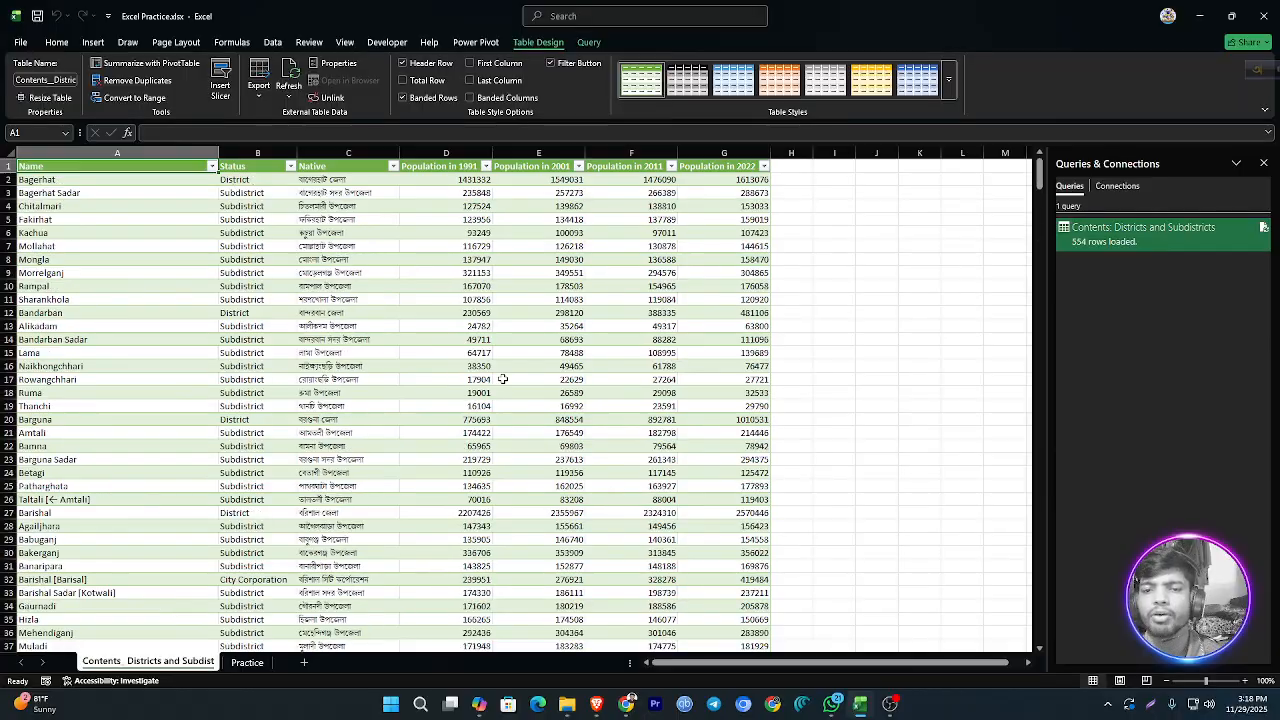